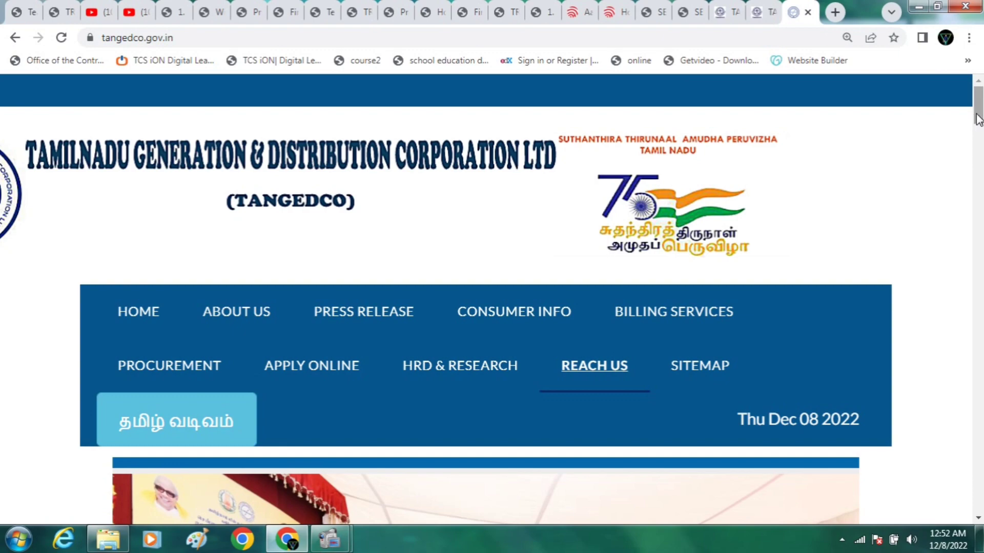
# Step: Look over the TANGEDCO home page down to the Aadhaar linking banner and return to the page's header
pyautogui.click(975, 160)
pyautogui.click(976, 129)
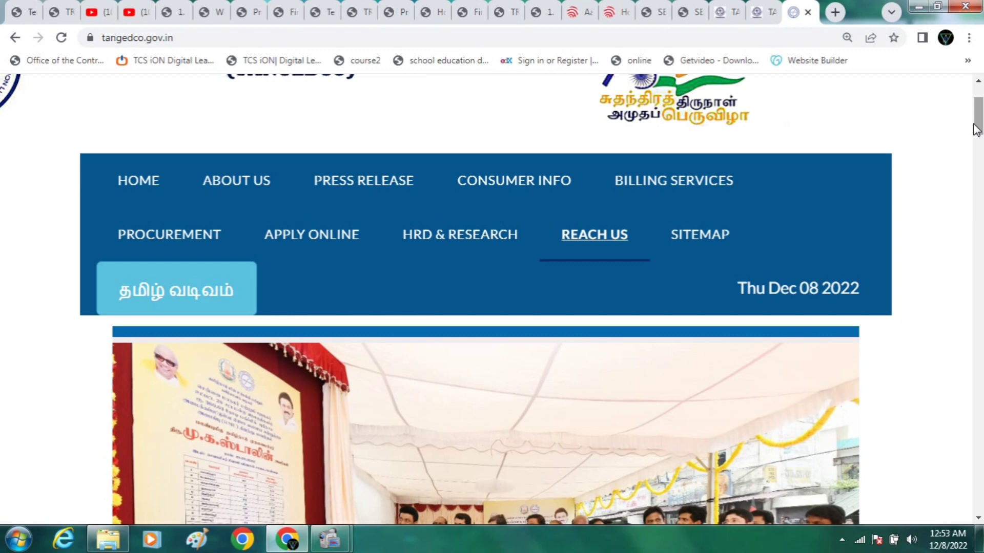
pyautogui.moveTo(976, 129); pyautogui.dragTo(842, 244)
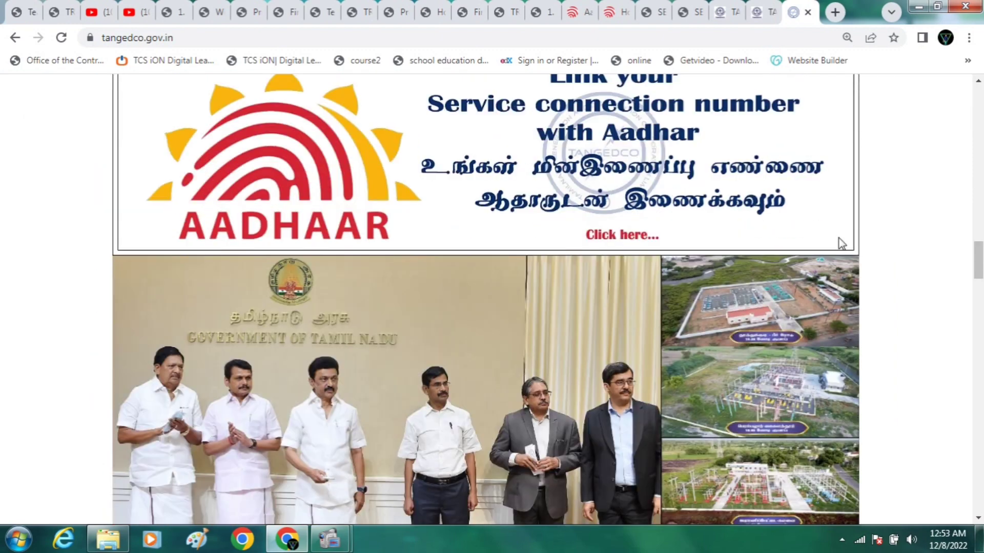
pyautogui.moveTo(979, 261); pyautogui.dragTo(978, 254)
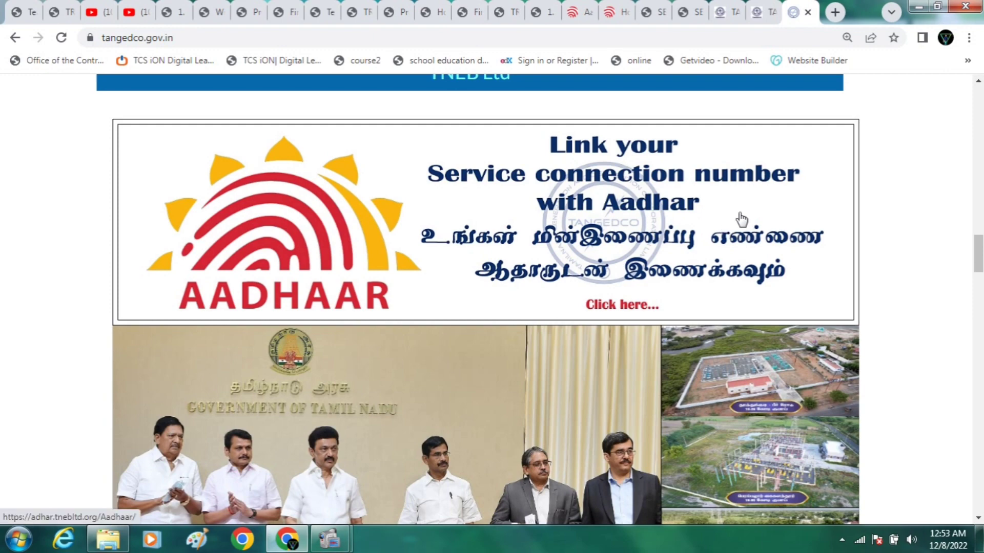
pyautogui.moveTo(978, 257); pyautogui.dragTo(978, 94)
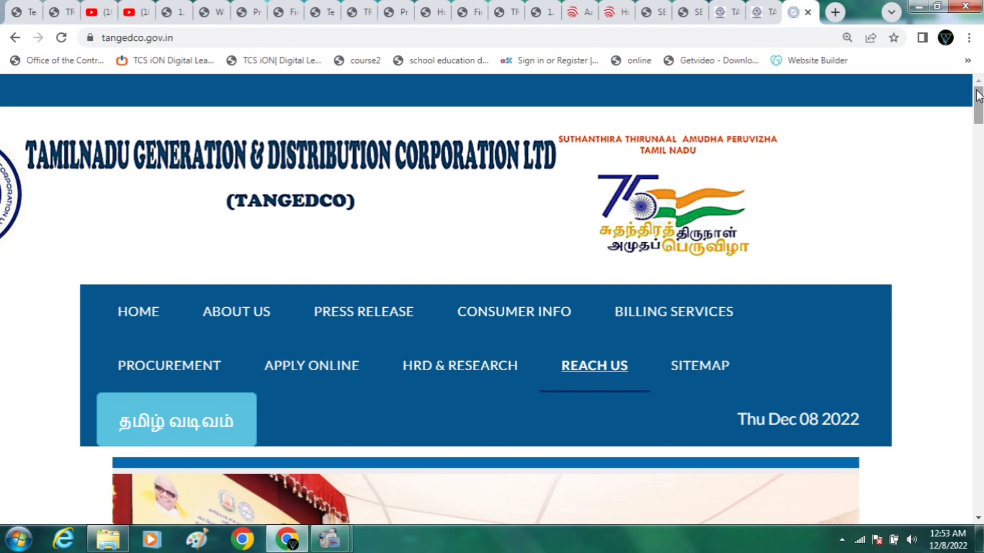
# Step: Open the Bill Status page and the "Link your Service Connection number with Aadhar" page from the home page in new tabs
pyautogui.moveTo(689, 318)
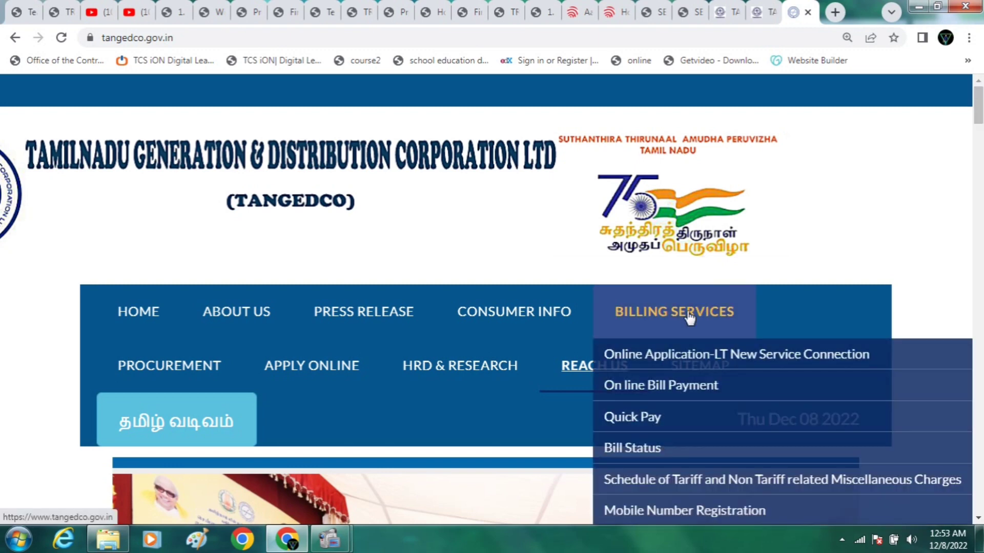
pyautogui.rightClick(624, 451)
pyautogui.click(678, 333)
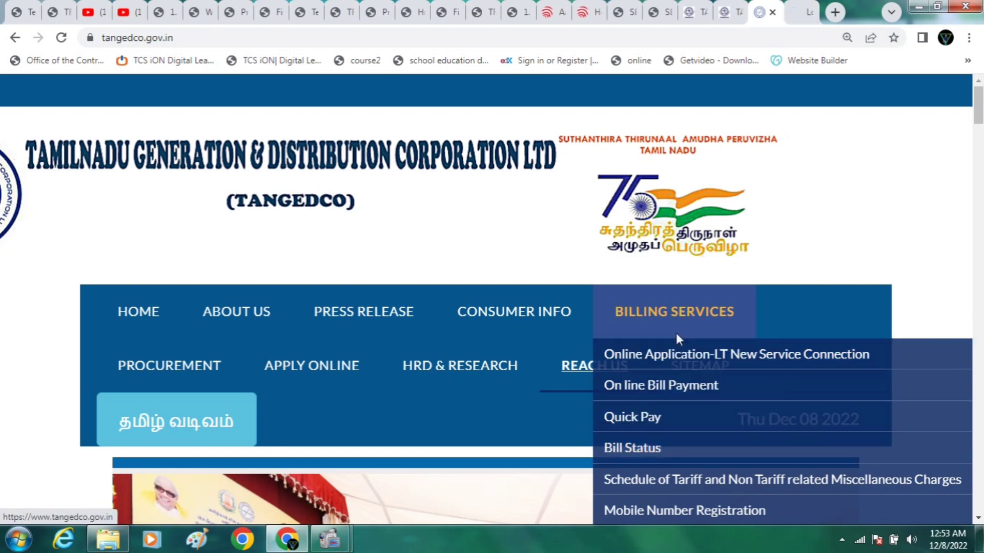
pyautogui.moveTo(523, 321)
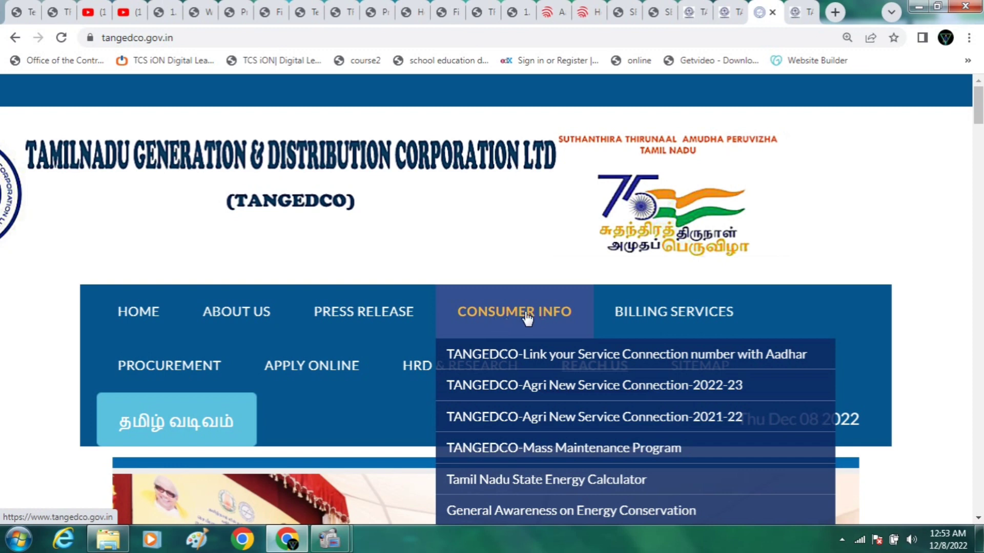
pyautogui.rightClick(566, 354)
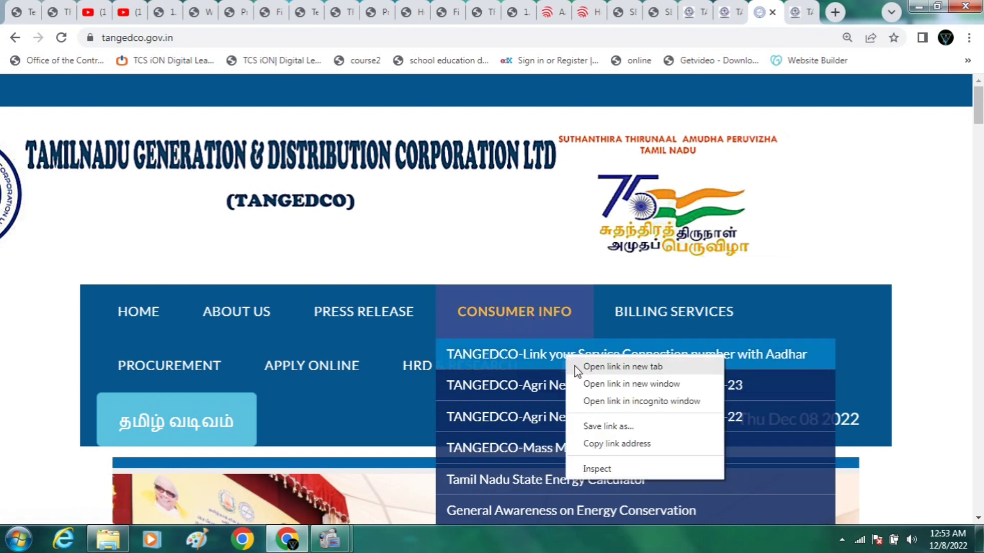
pyautogui.click(581, 368)
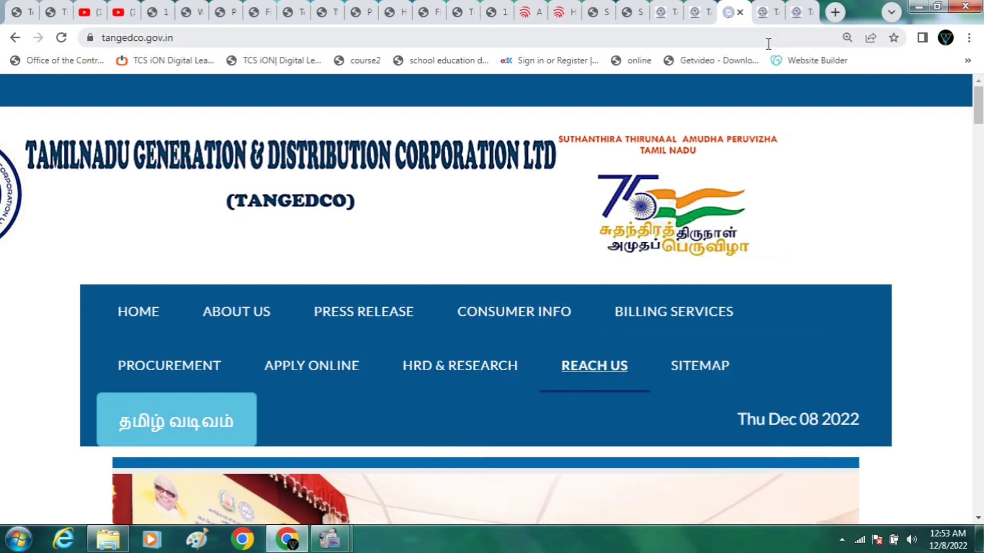
# Step: Review the Bill Status form, check where its link sits under Billing Services on the home page, and return to the form
pyautogui.click(766, 13)
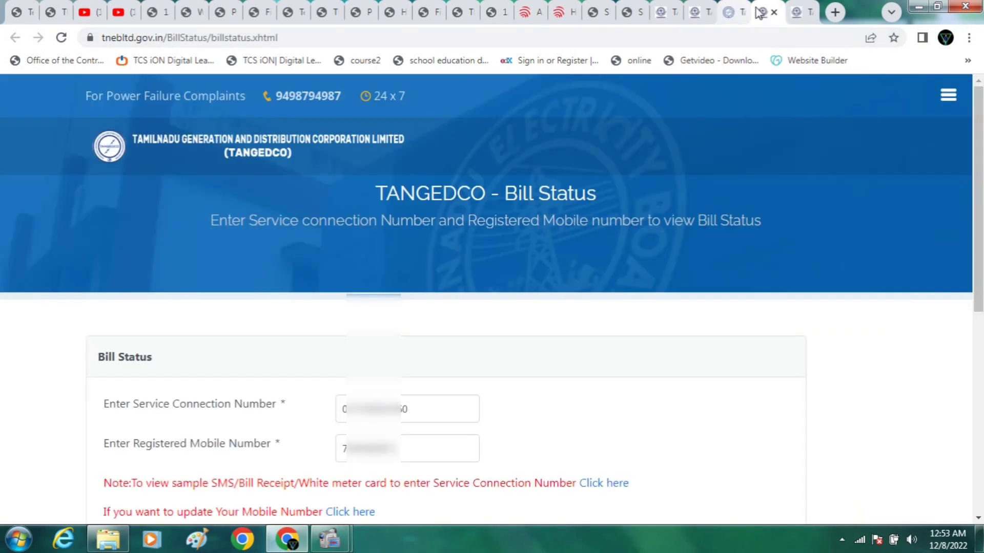
pyautogui.scroll(-1, 487, 297)
pyautogui.scroll(-1, 487, 297)
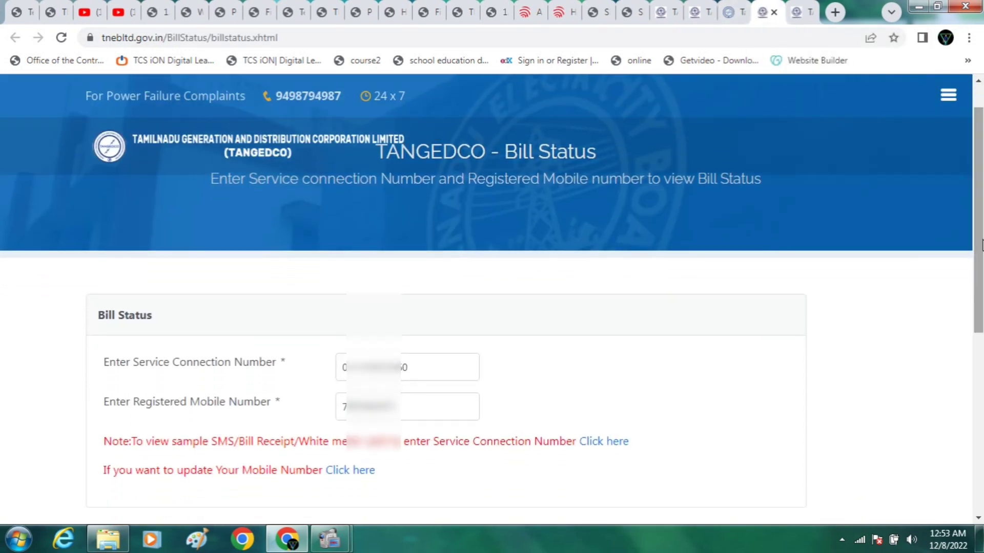
pyautogui.click(730, 12)
pyautogui.moveTo(667, 314)
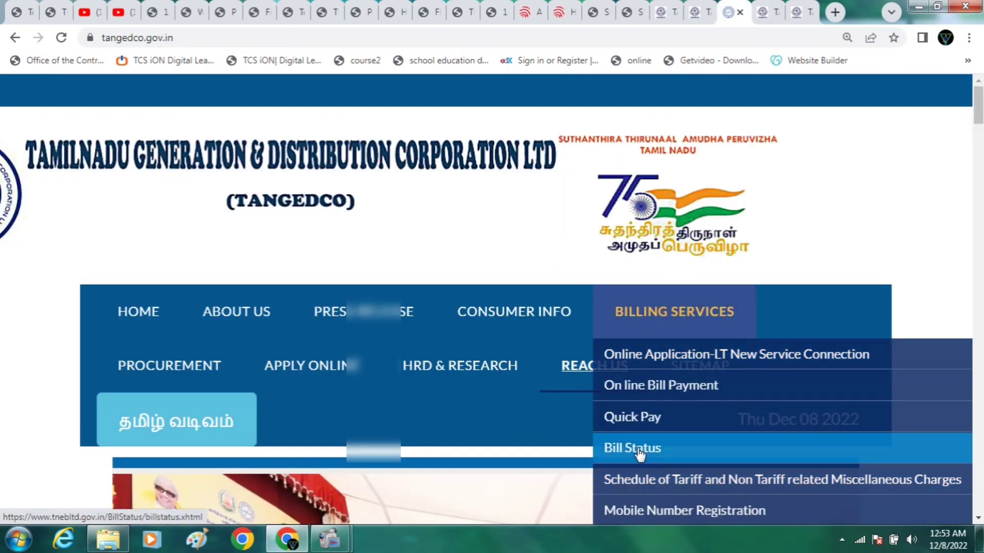
pyautogui.click(769, 12)
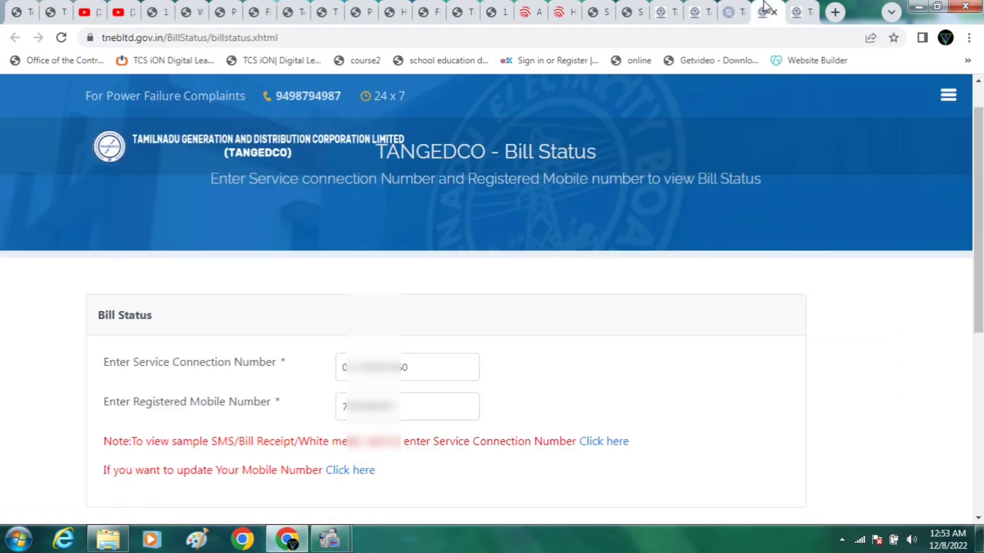
# Step: Submit the Bill Status form with the prefilled service connection and mobile numbers, and highlight the AADHAR row in the consumer details
pyautogui.moveTo(978, 160); pyautogui.dragTo(982, 210)
pyautogui.click(413, 272)
pyautogui.click(414, 315)
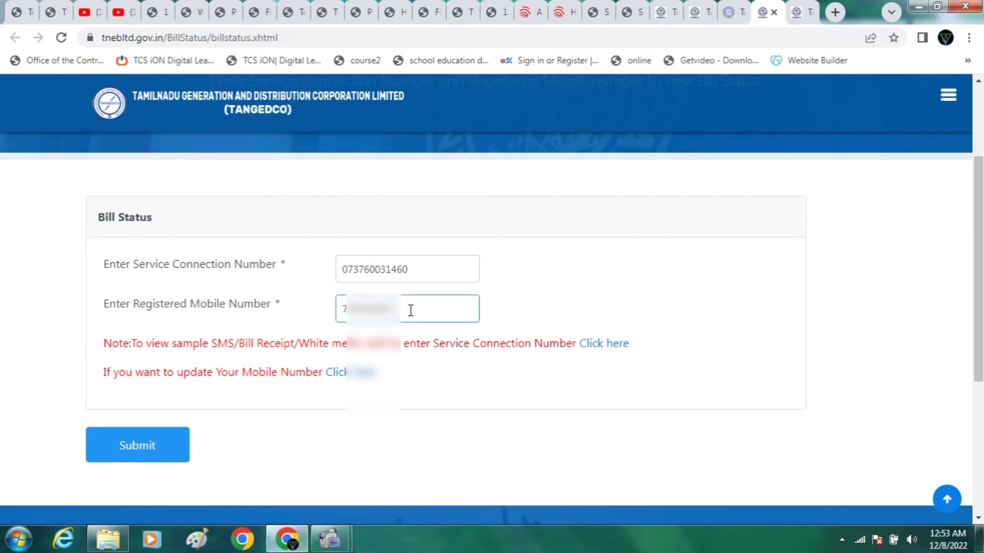
pyautogui.click(144, 457)
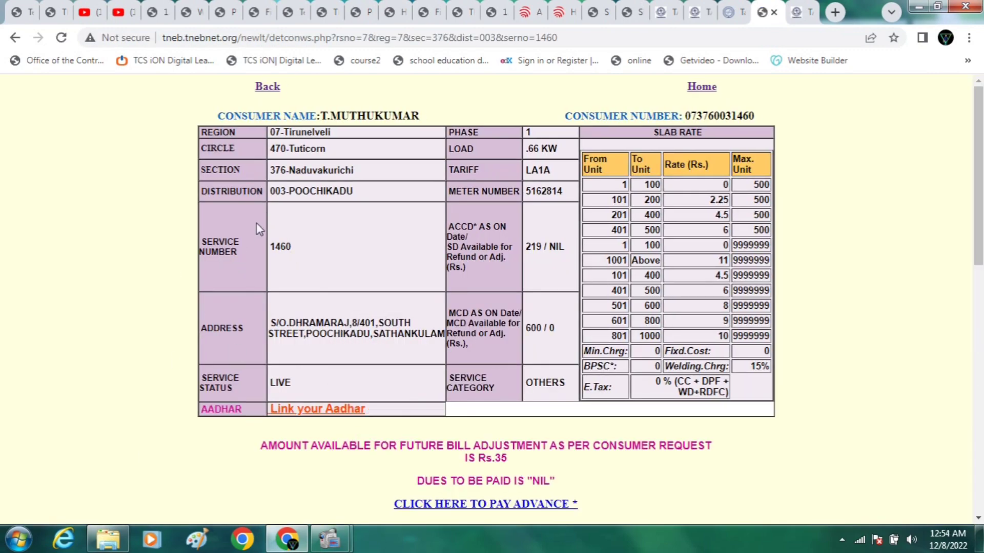
pyautogui.doubleClick(213, 410)
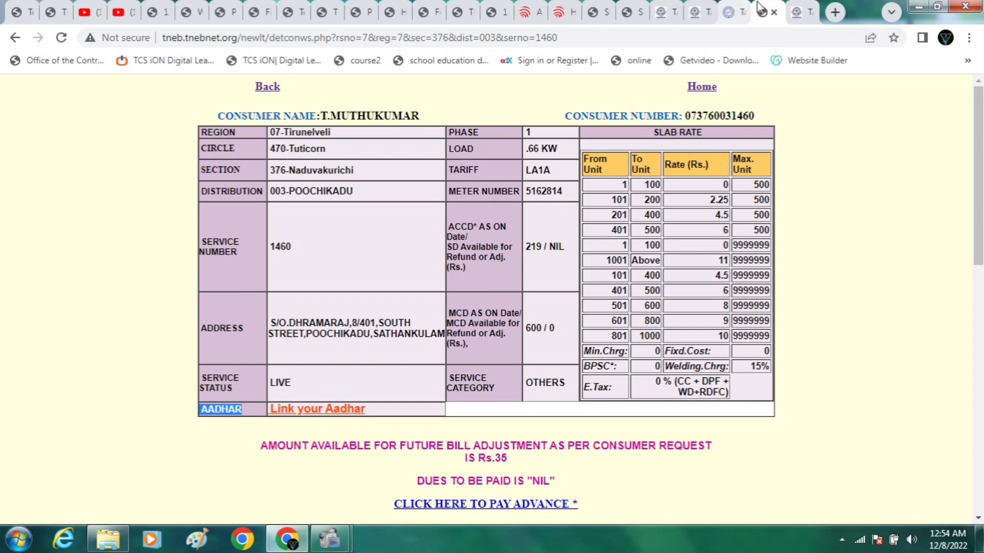
# Step: Duplicate the consumer details tab and return the original tab to the Bill Status form
pyautogui.rightClick(776, 10)
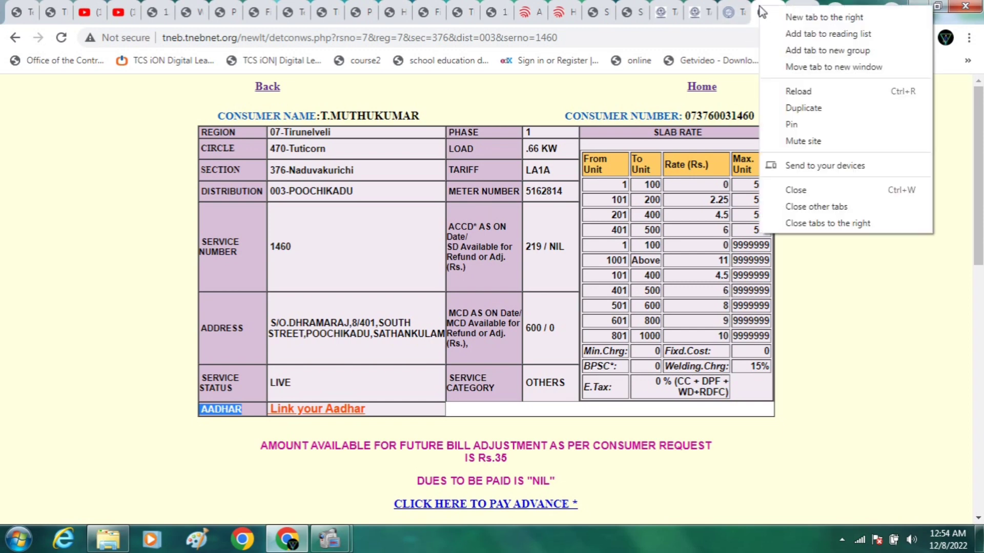
pyautogui.click(780, 106)
pyautogui.click(738, 12)
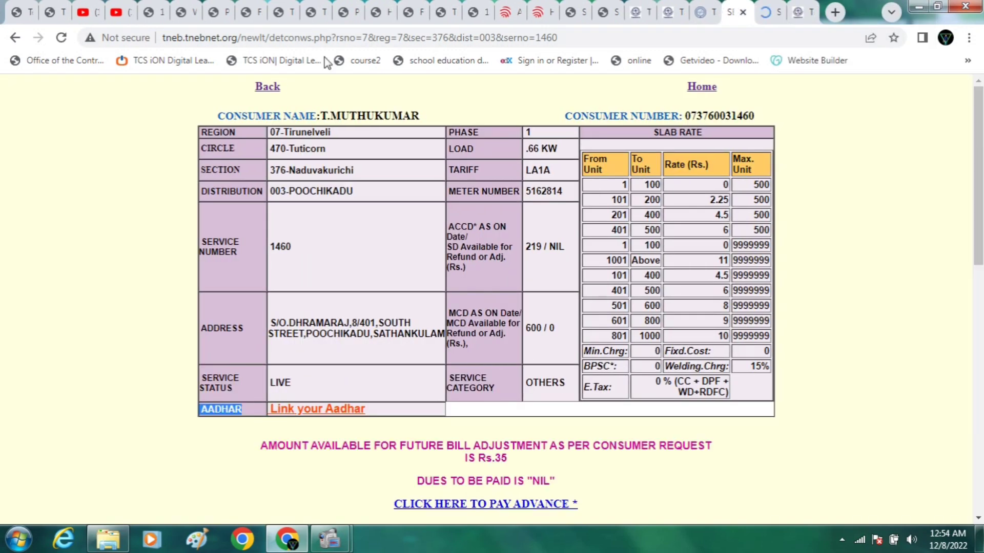
pyautogui.click(262, 87)
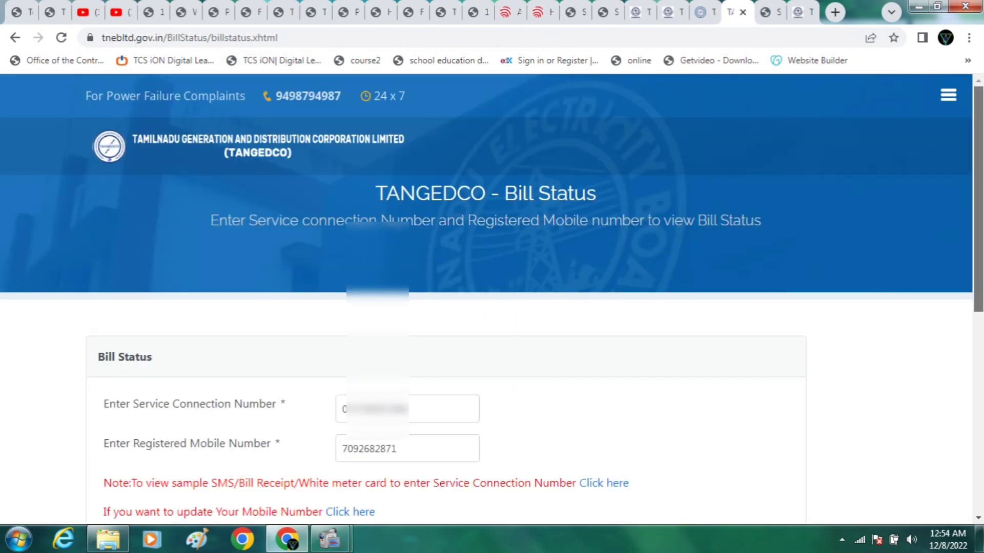
# Step: Replace the service connection number in the Bill Status form with the first saved suggestion
pyautogui.scroll(-2, 455, 308)
pyautogui.click(454, 306)
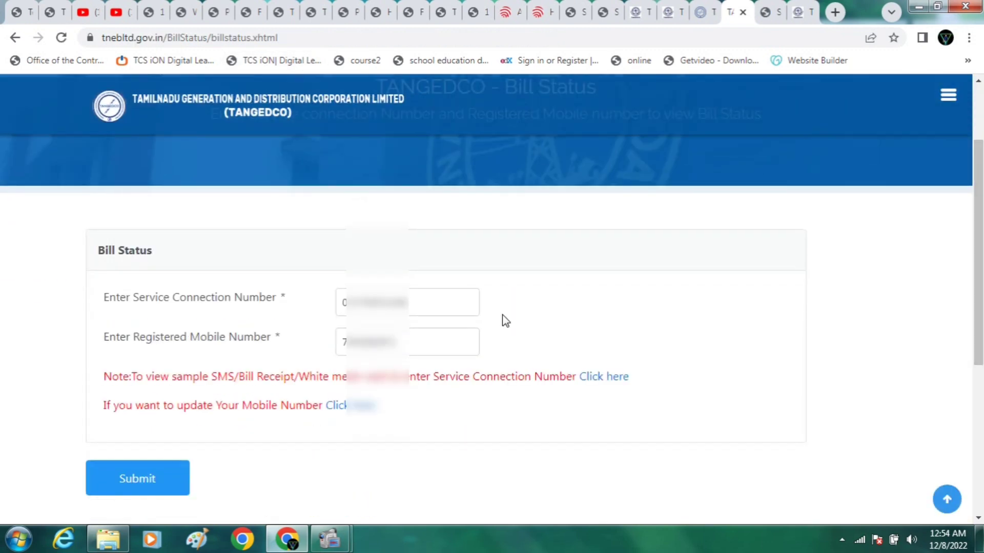
pyautogui.doubleClick(454, 305)
pyautogui.click(454, 305)
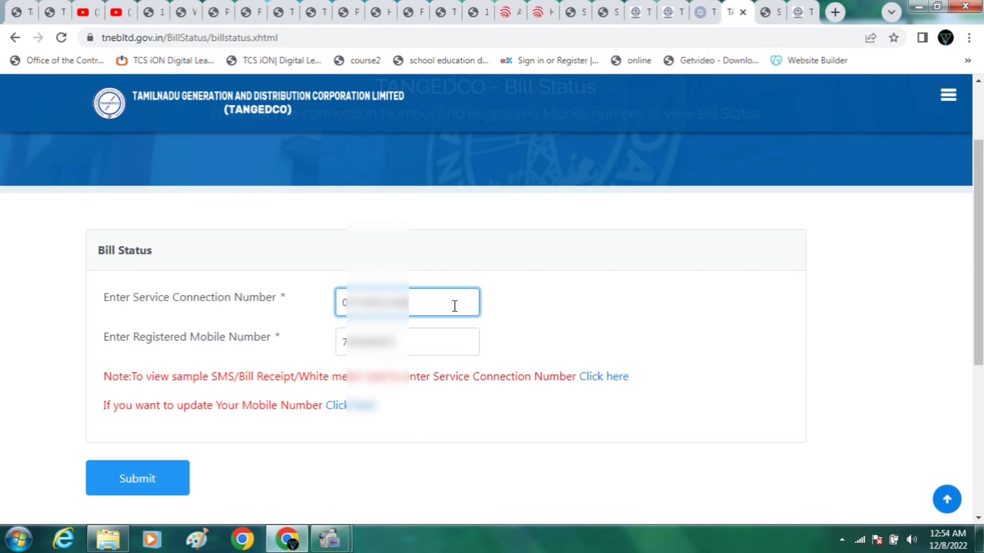
pyautogui.doubleClick(454, 306)
pyautogui.press('BackSpace')
pyautogui.click(441, 307)
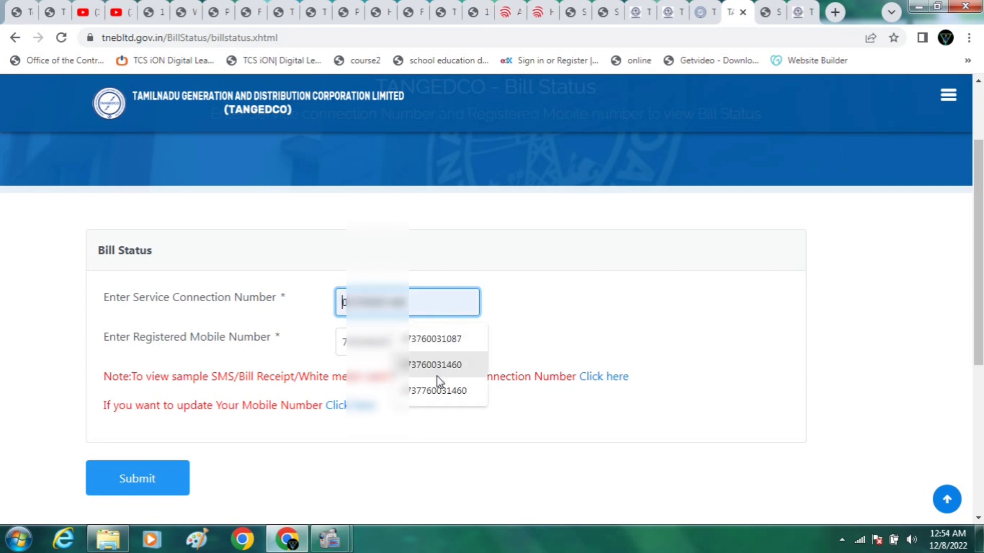
pyautogui.click(436, 352)
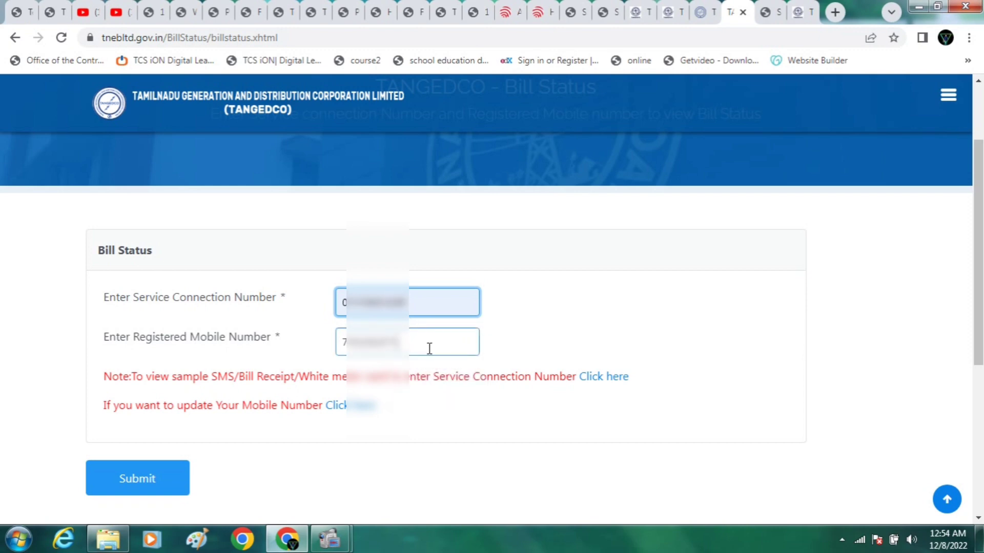
# Step: Replace the registered mobile number with the saved number for the second connection
pyautogui.doubleClick(429, 348)
pyautogui.press('BackSpace')
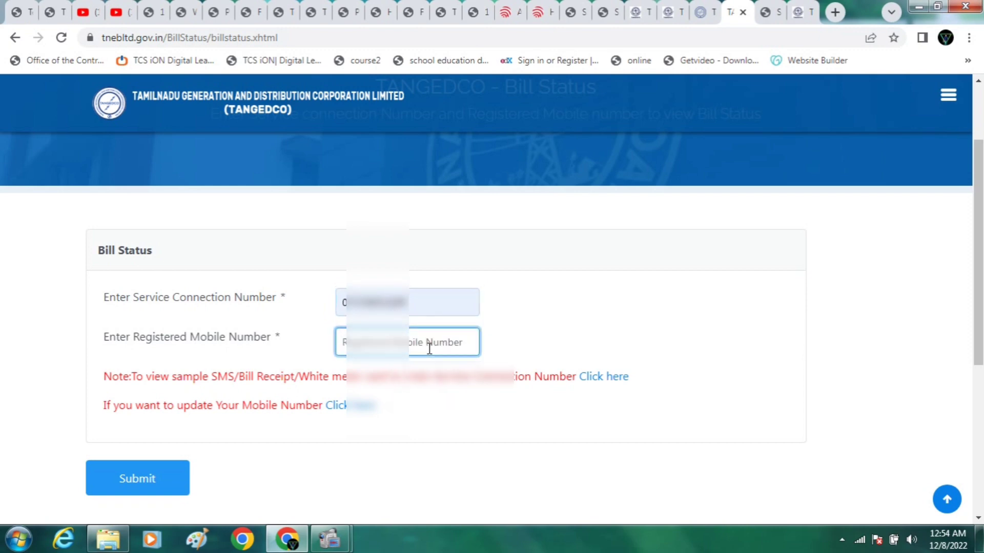
pyautogui.write('9')
pyautogui.click(428, 379)
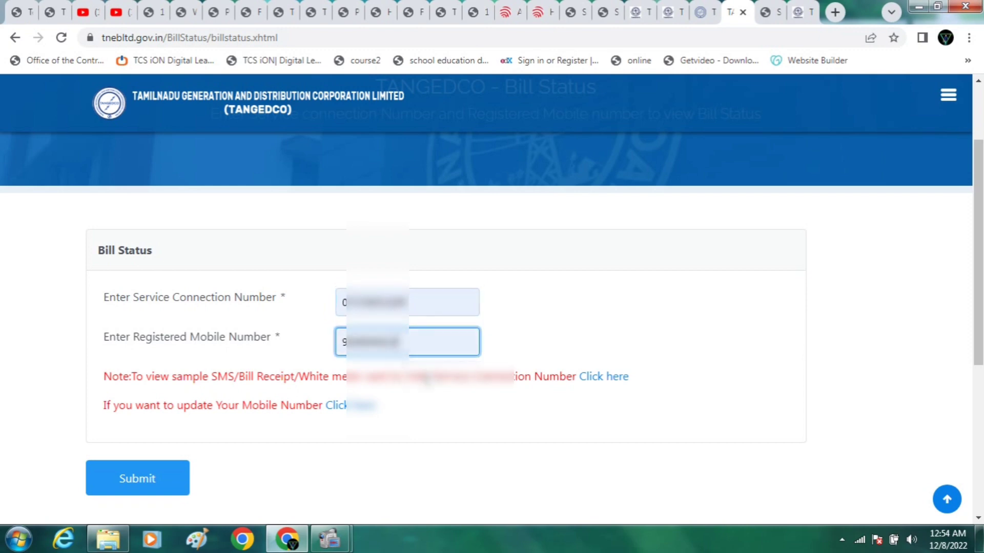
# Step: Submit the Bill Status form for the second connection and highlight the value in its AADHAR row
pyautogui.click(145, 478)
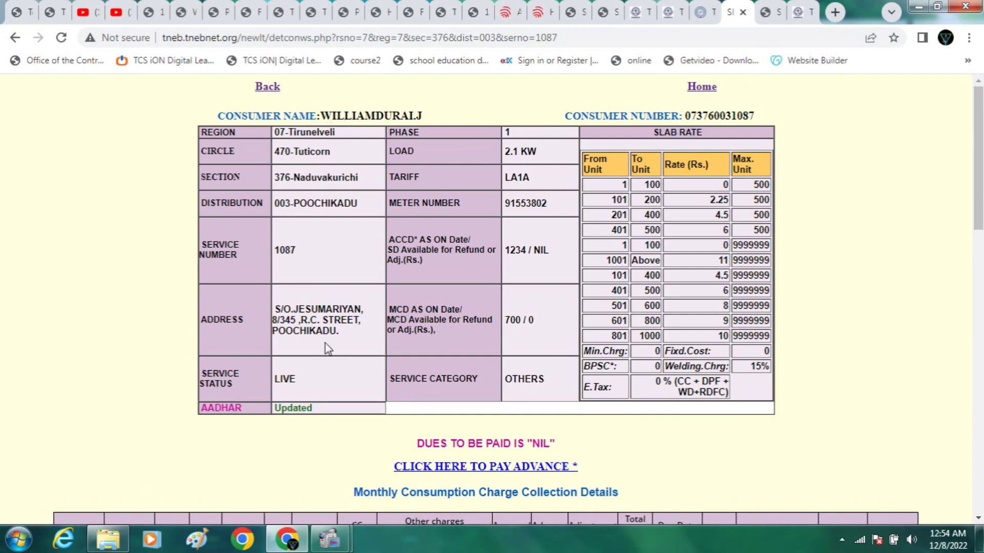
pyautogui.doubleClick(289, 408)
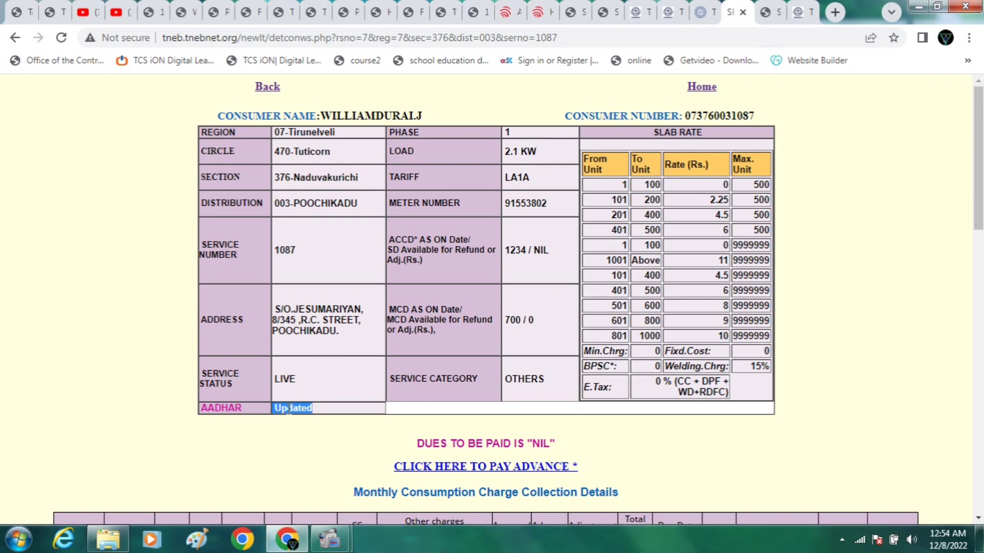
pyautogui.click(289, 410)
# Step: Open the "Link your Aadhar" page in a new tab from the first consumer's duplicated details page and switch to it
pyautogui.click(703, 11)
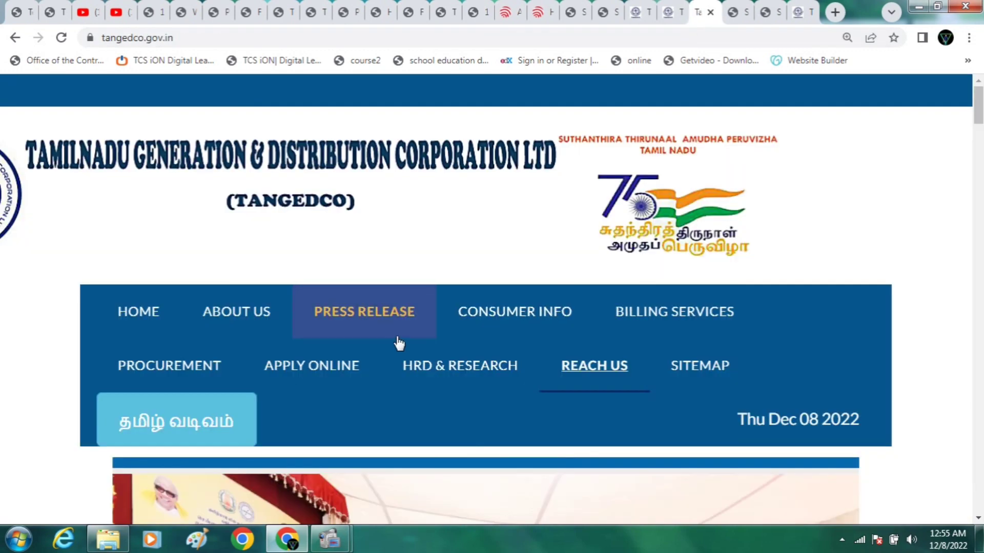
pyautogui.click(764, 8)
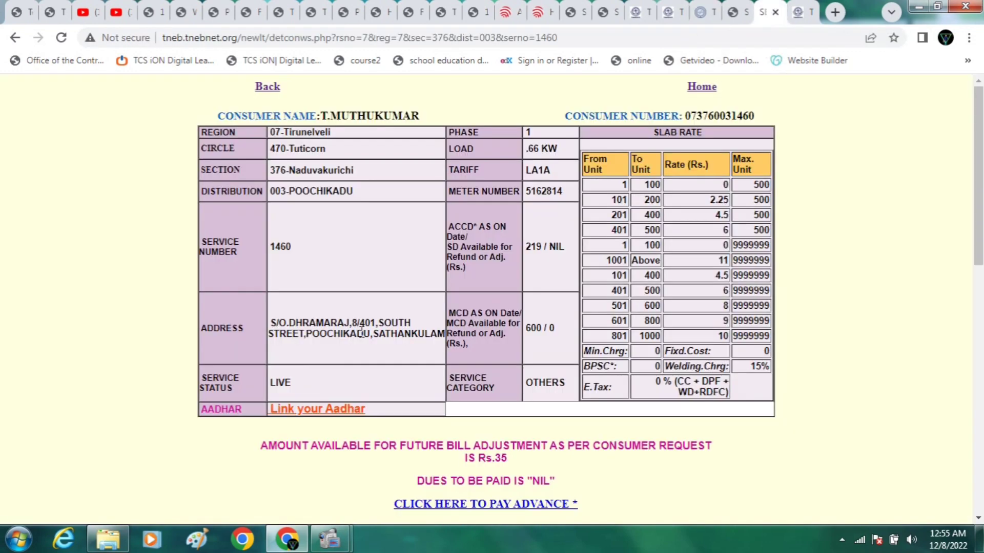
pyautogui.rightClick(328, 414)
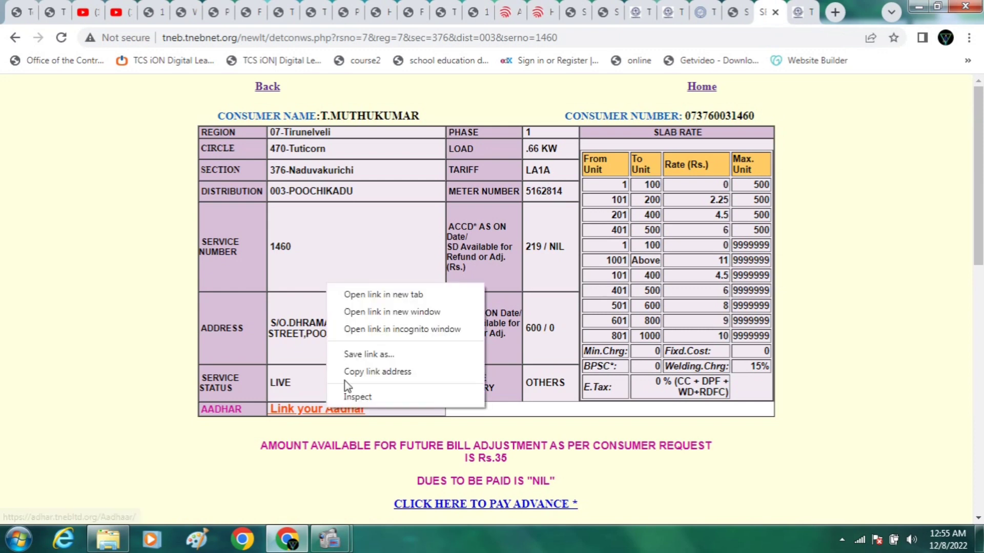
pyautogui.click(396, 298)
pyautogui.click(768, 12)
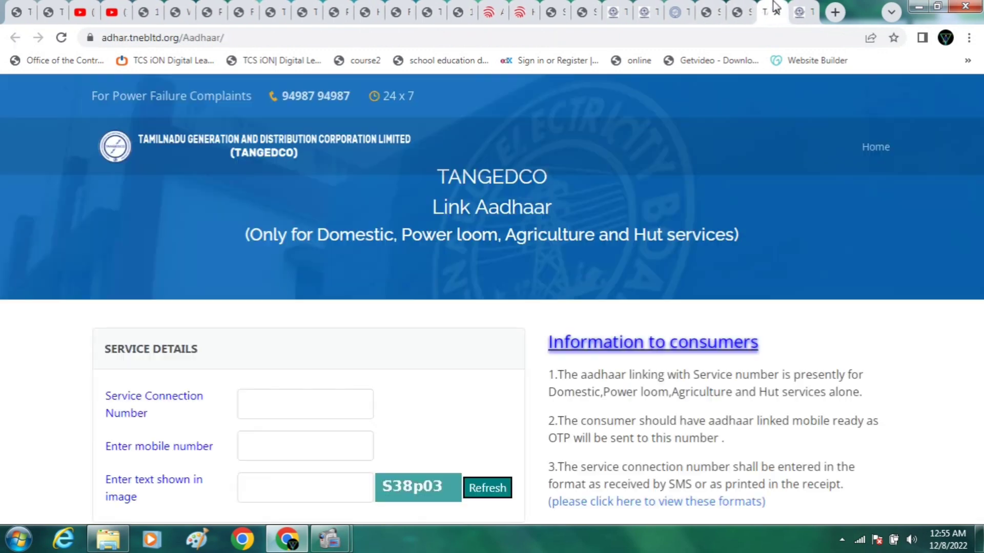
# Step: Return to the TANGEDCO home page and locate the Aadhaar linking entry under Consumer Info and the Aadhaar banner
pyautogui.click(707, 7)
pyautogui.click(679, 7)
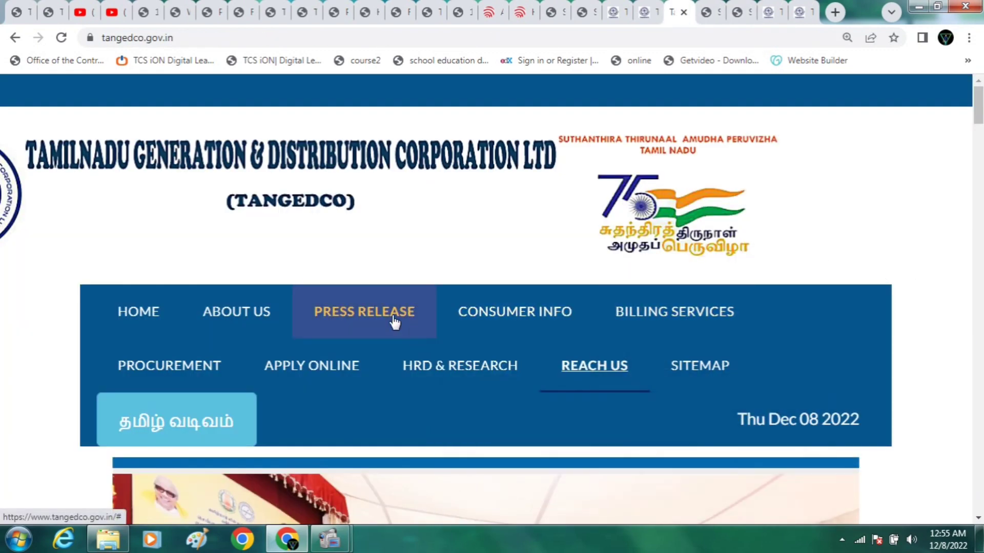
pyautogui.moveTo(499, 318)
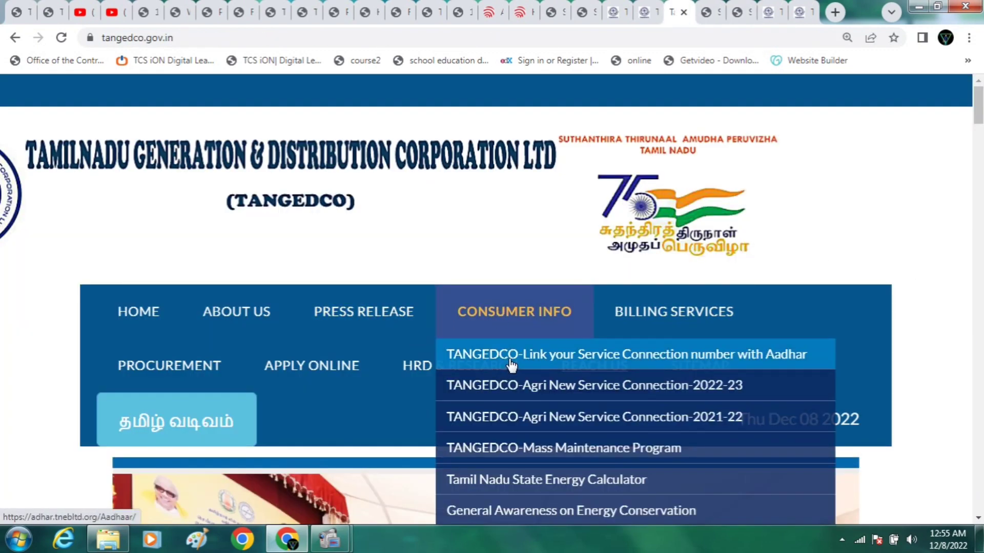
pyautogui.moveTo(977, 123); pyautogui.dragTo(975, 275)
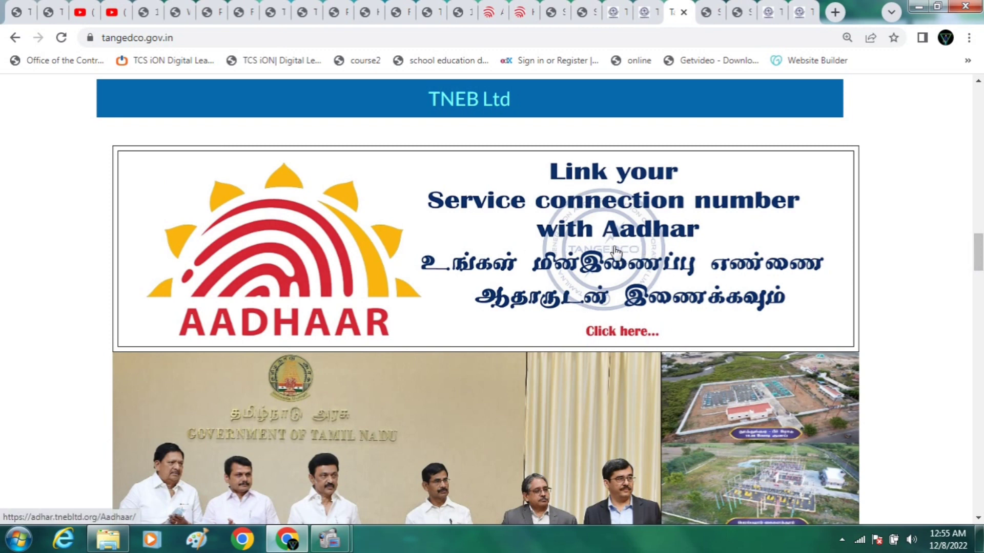
pyautogui.click(687, 239)
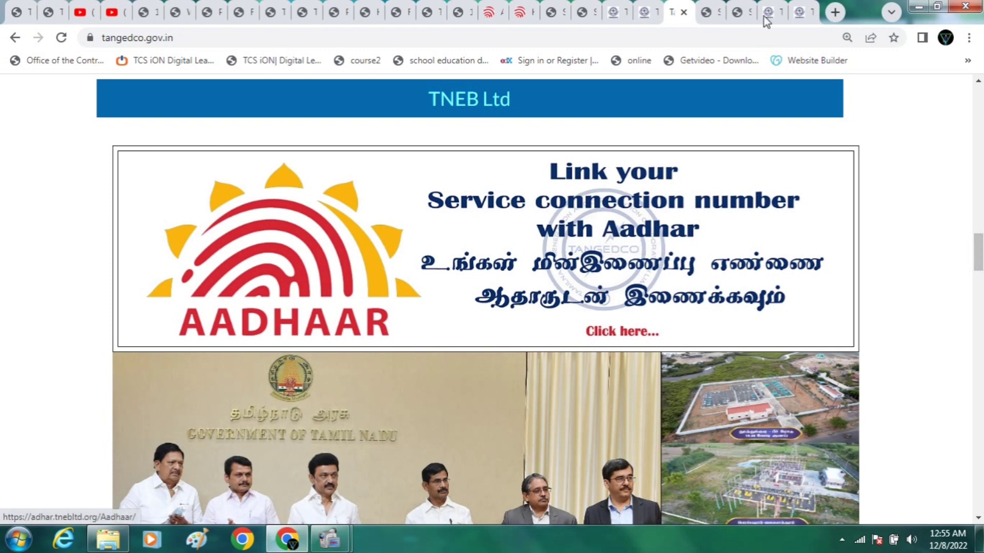
# Step: Check the two open Link Aadhaar forms and activate their Service Connection Number fields
pyautogui.click(802, 11)
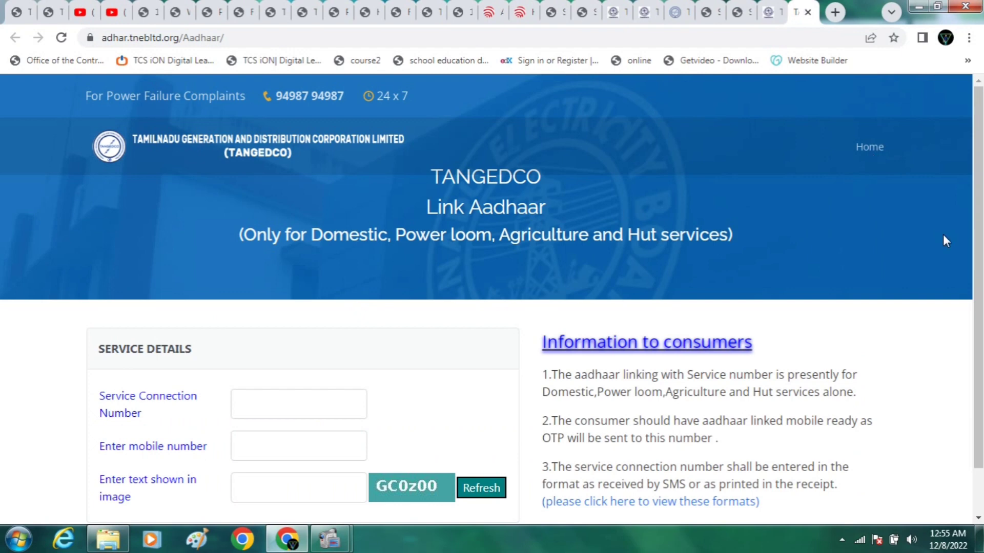
pyautogui.scroll(-1, 836, 278)
pyautogui.click(301, 341)
pyautogui.click(766, 11)
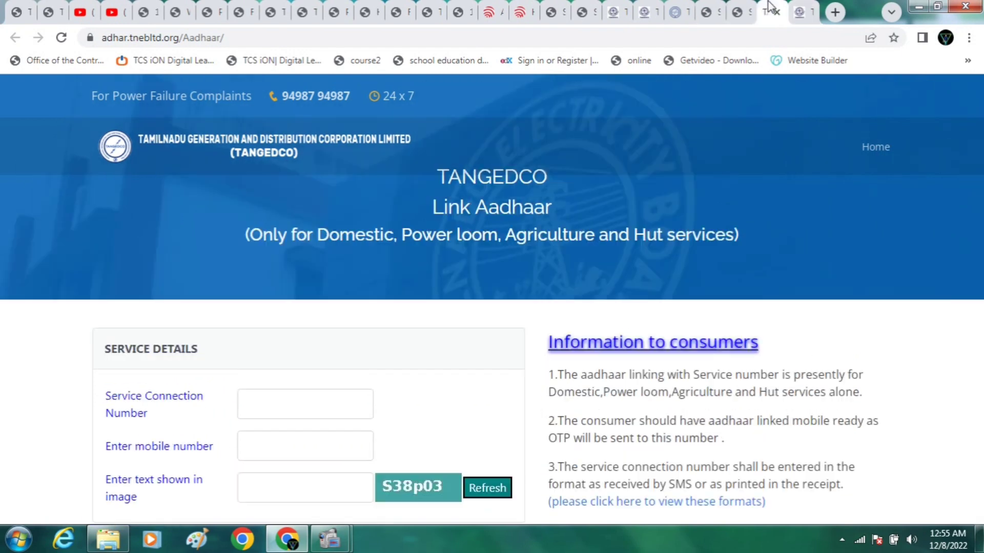
pyautogui.click(276, 404)
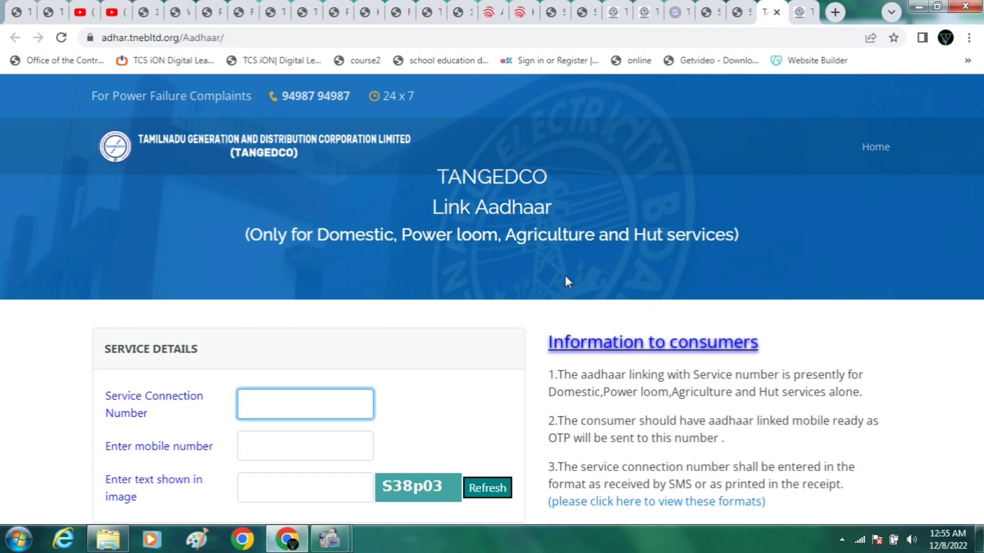
# Step: Look through the open consumer details, TANGEDCO home and Aadhaar pages for the first consumer's service connection number
pyautogui.click(736, 7)
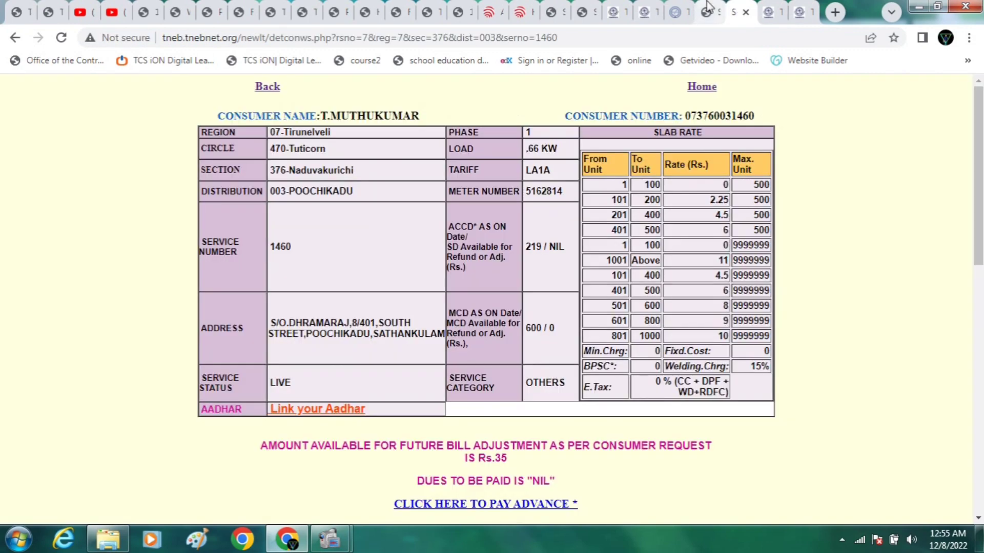
pyautogui.click(686, 7)
pyautogui.click(685, 7)
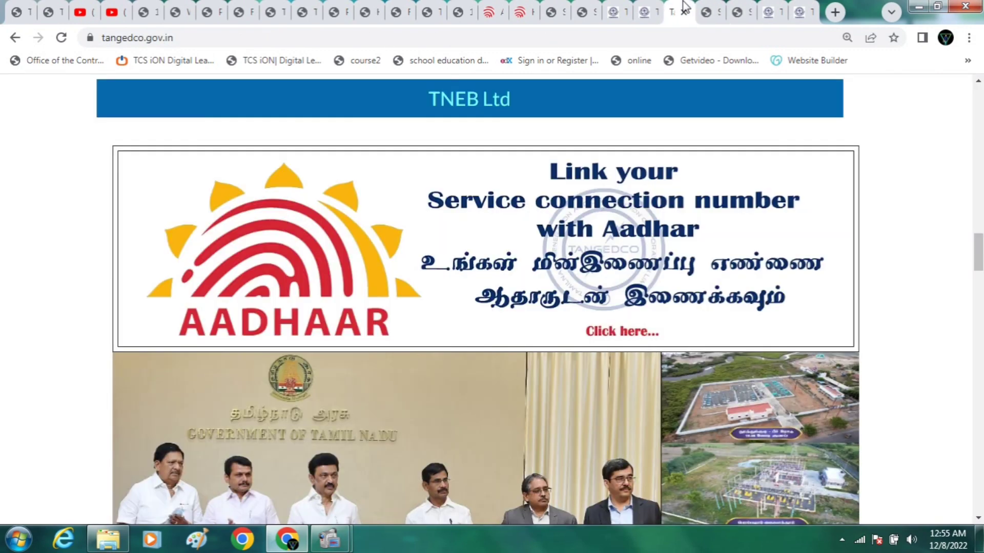
pyautogui.click(646, 7)
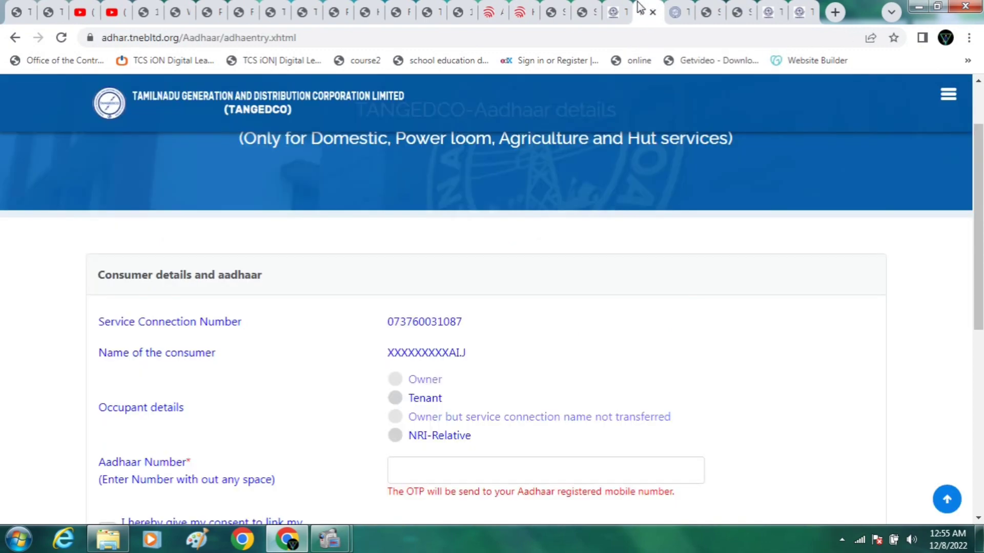
pyautogui.click(615, 8)
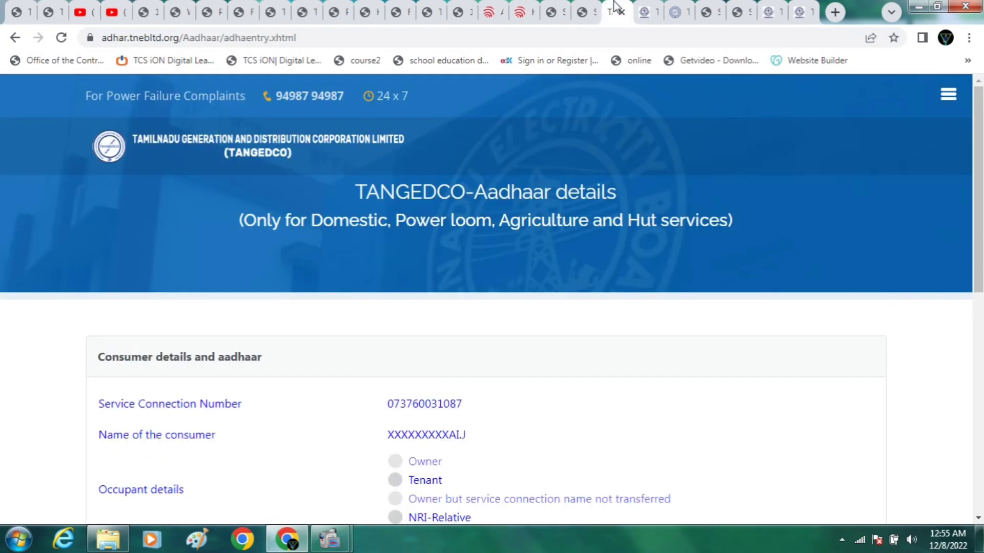
pyautogui.click(584, 7)
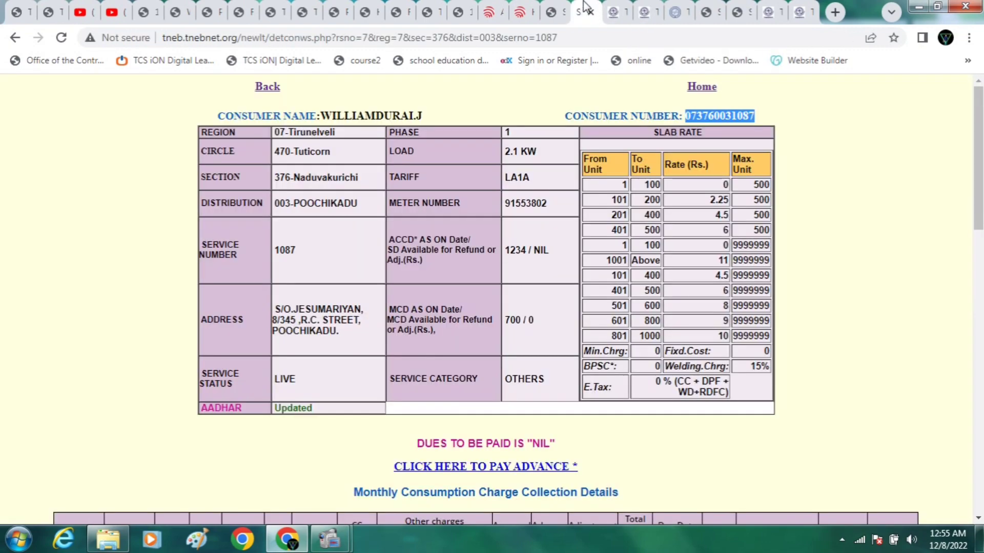
pyautogui.click(809, 6)
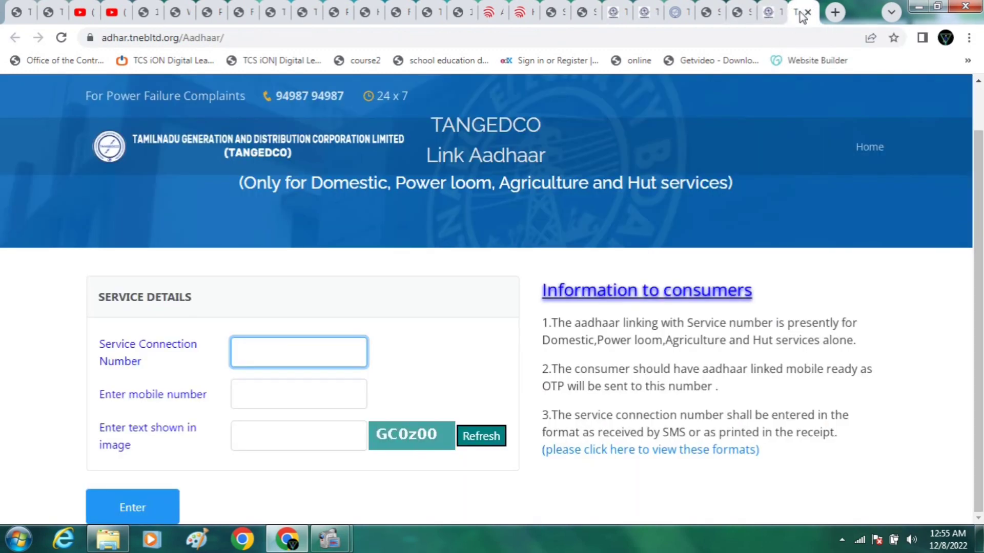
pyautogui.click(677, 5)
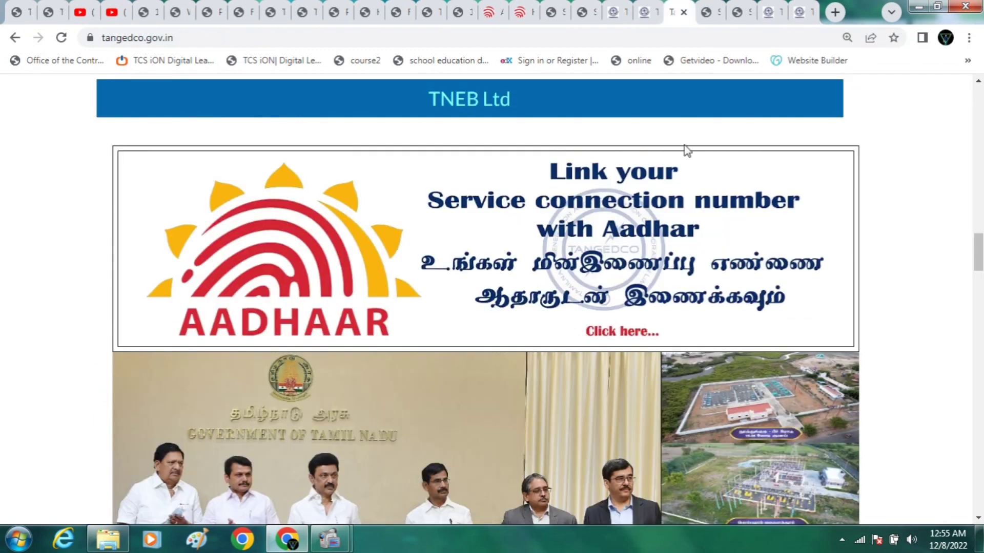
# Step: Copy the first consumer's number from the details page into the Service Connection Number field of the Link Aadhaar form
pyautogui.click(720, 6)
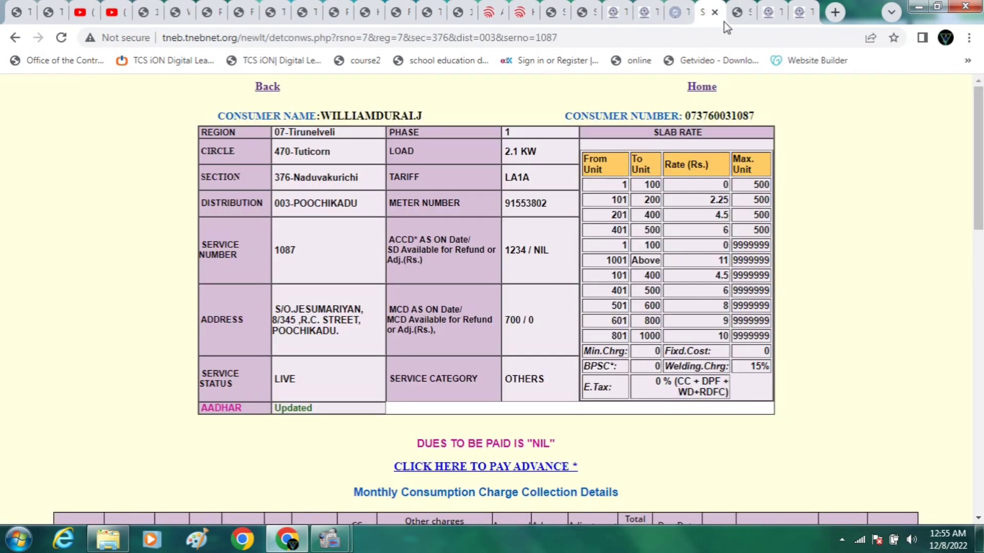
pyautogui.moveTo(686, 115); pyautogui.dragTo(751, 116)
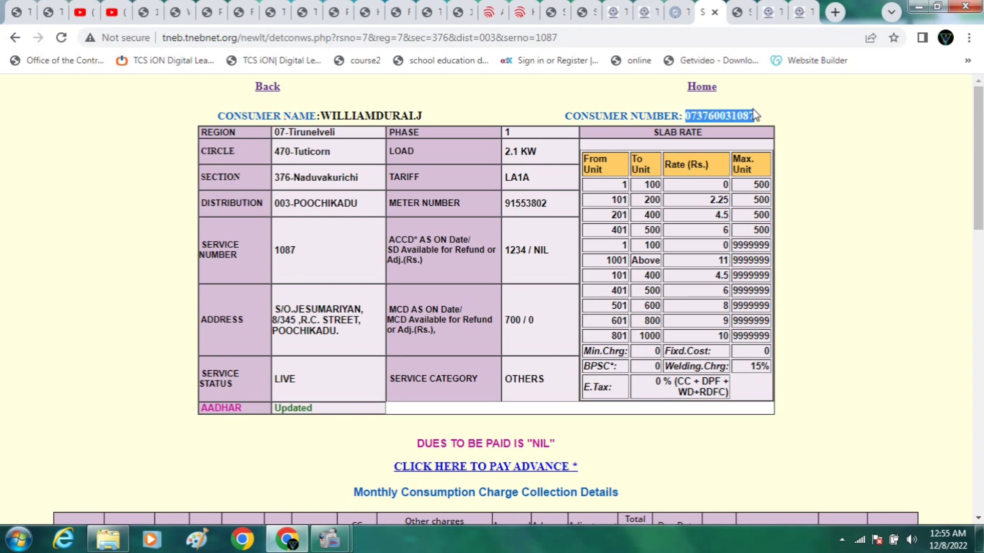
pyautogui.click(802, 12)
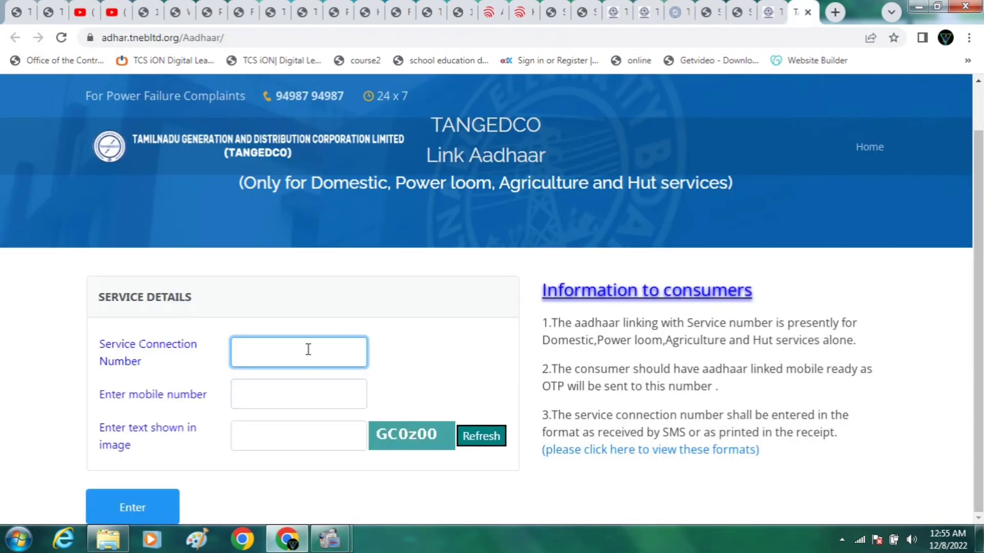
pyautogui.hotkey('ctrl', 'v')
# Step: Enter the consumer's mobile number in the Link Aadhaar service details
pyautogui.click(290, 393)
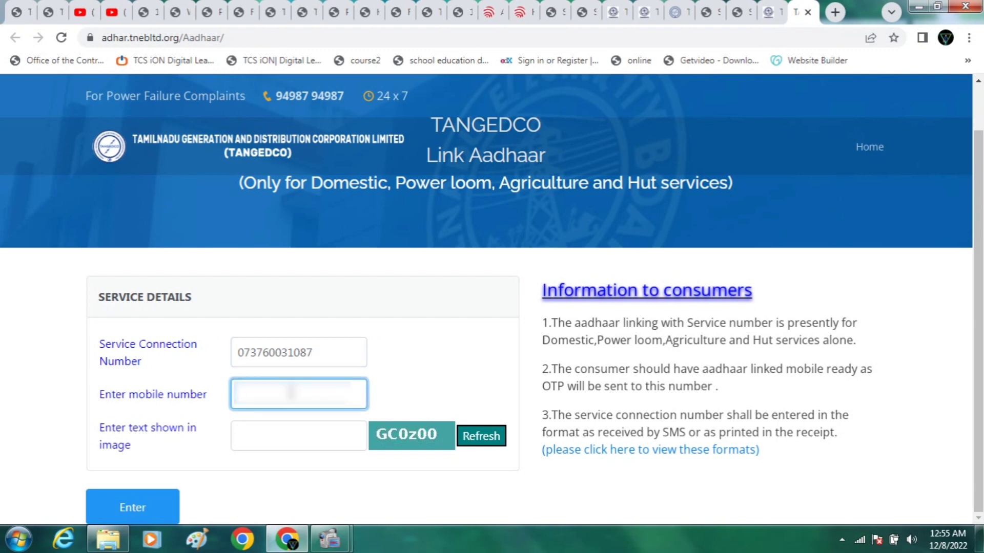
pyautogui.write('98765432')
pyautogui.press('BackSpace')
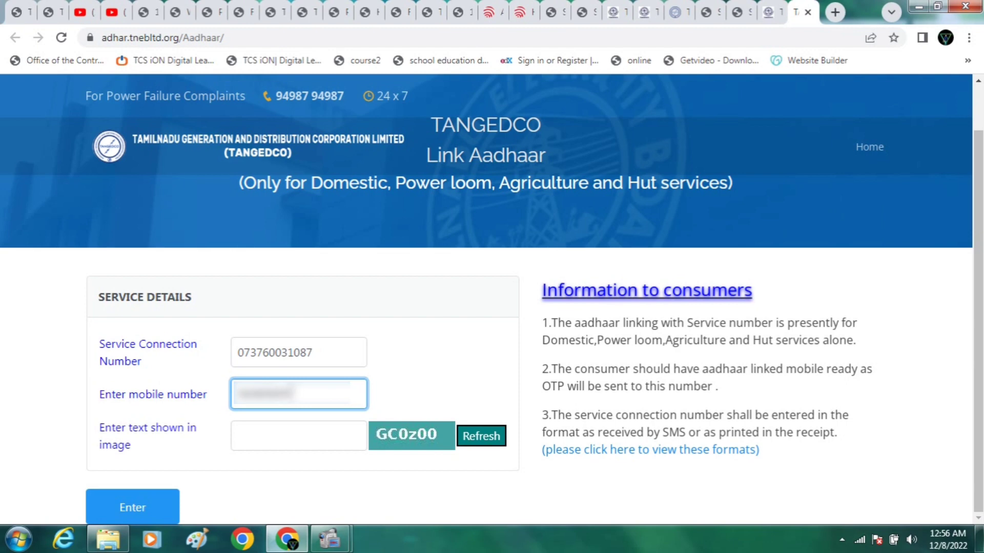
pyautogui.write('5')
# Step: Try to submit the service details with the captcha text shown in the image
pyautogui.click(296, 433)
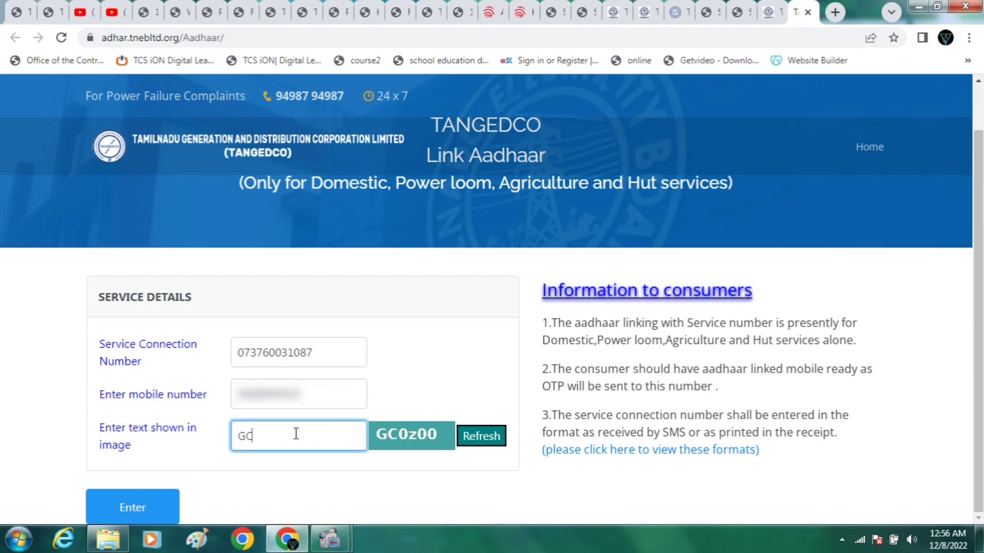
pyautogui.write('GC0z000')
pyautogui.click(157, 503)
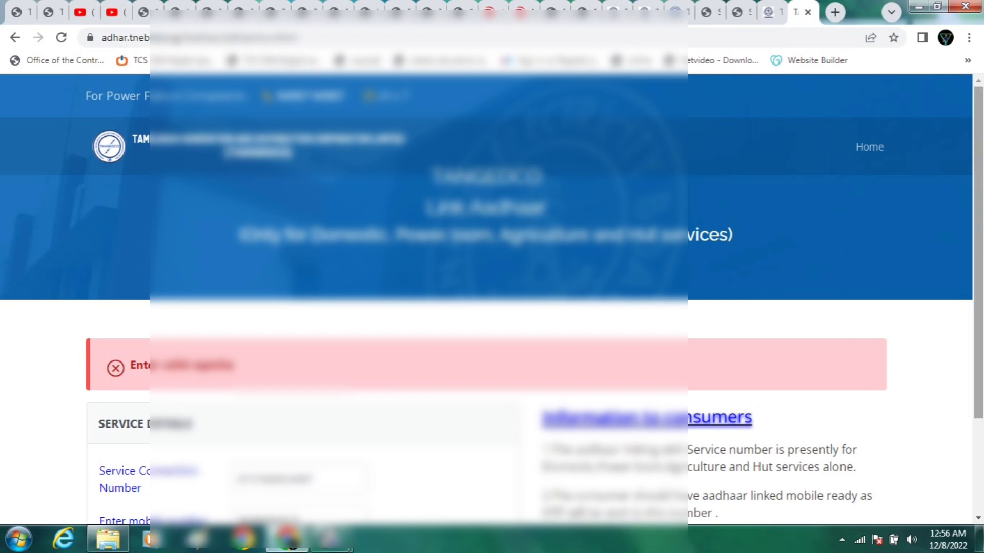
# Step: Replace the captcha entry with the newly displayed captcha text and submit the service details
pyautogui.scroll(-2, 473, 300)
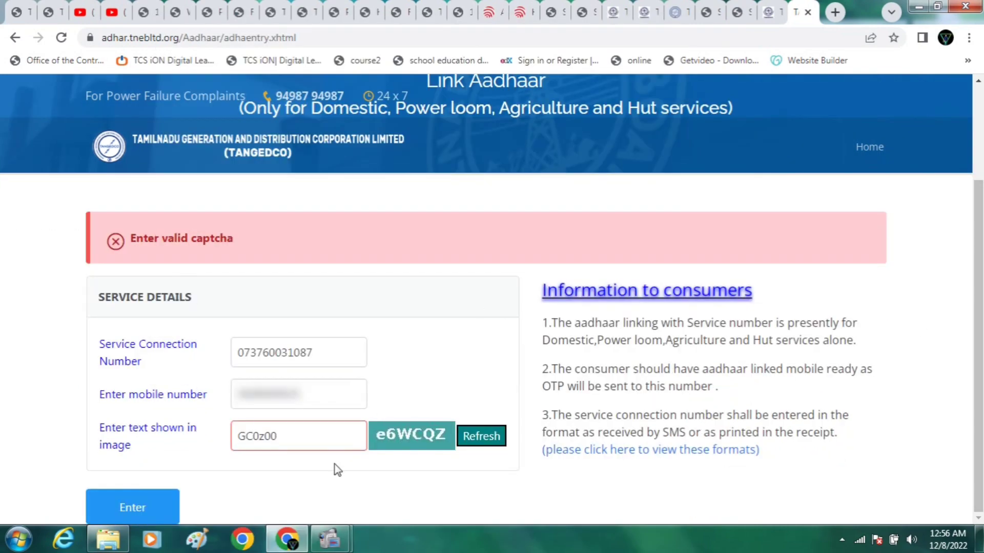
pyautogui.doubleClick(334, 437)
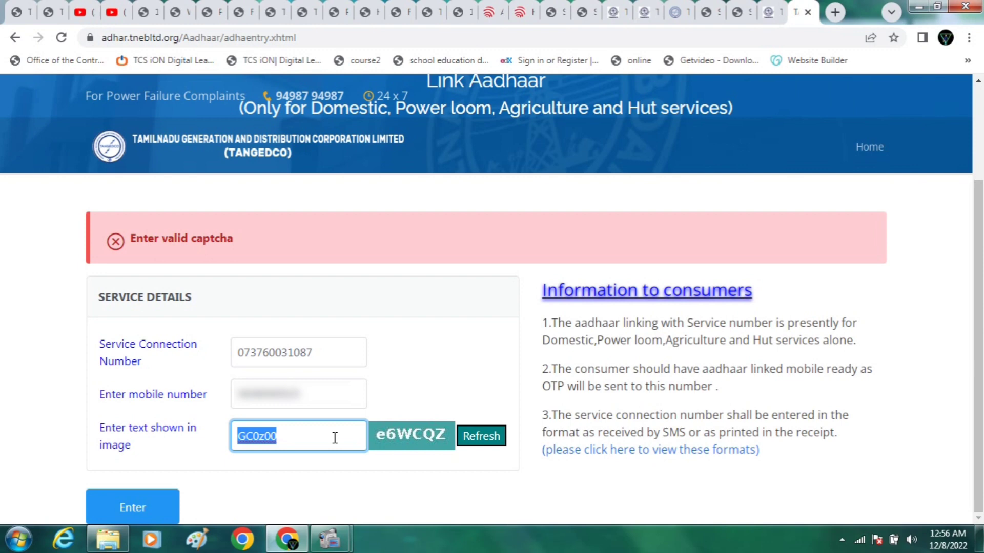
pyautogui.write('e6')
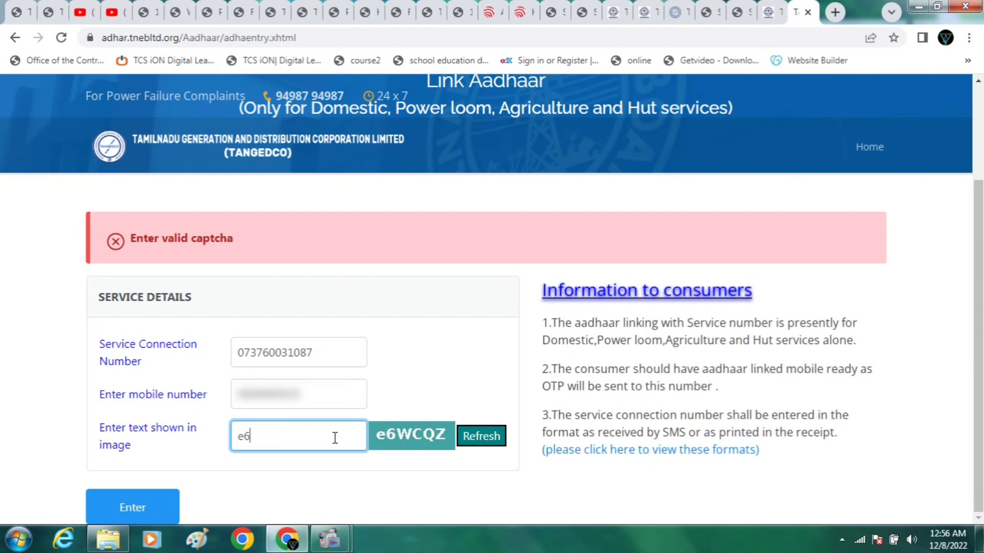
pyautogui.write('WCQZ')
pyautogui.click(149, 506)
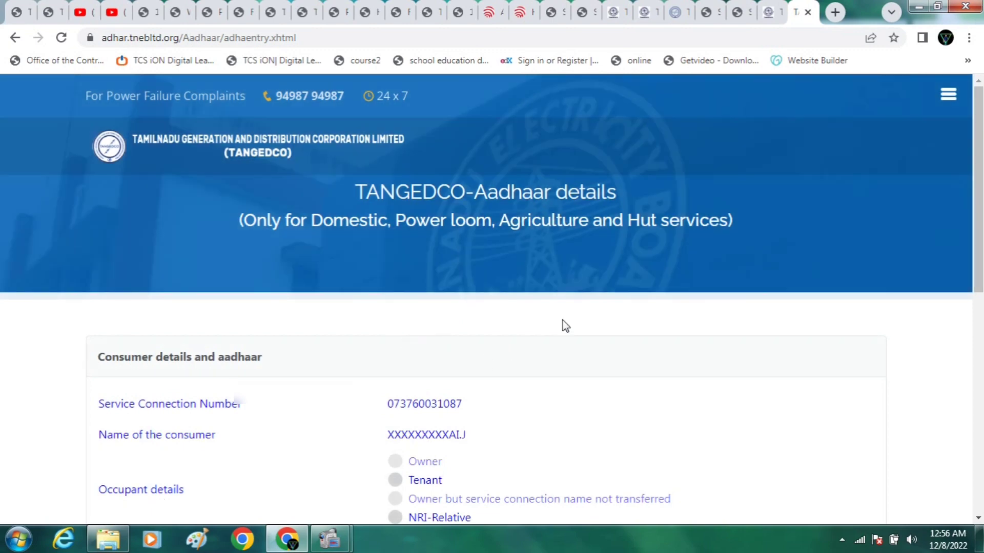
# Step: Give consent to link Aadhaar to the service connection and place the cursor in the Aadhaar Number field
pyautogui.moveTo(979, 125); pyautogui.dragTo(981, 212)
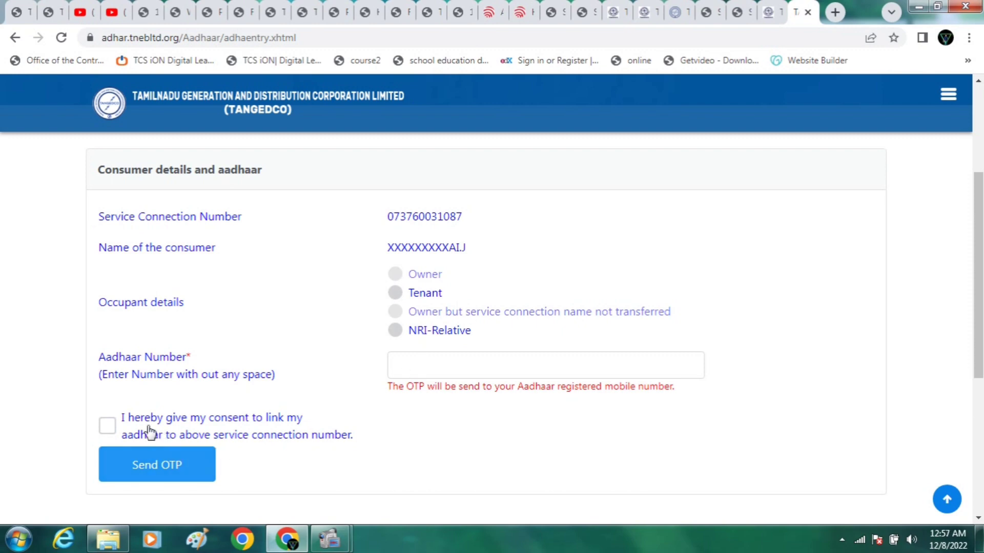
pyautogui.click(110, 431)
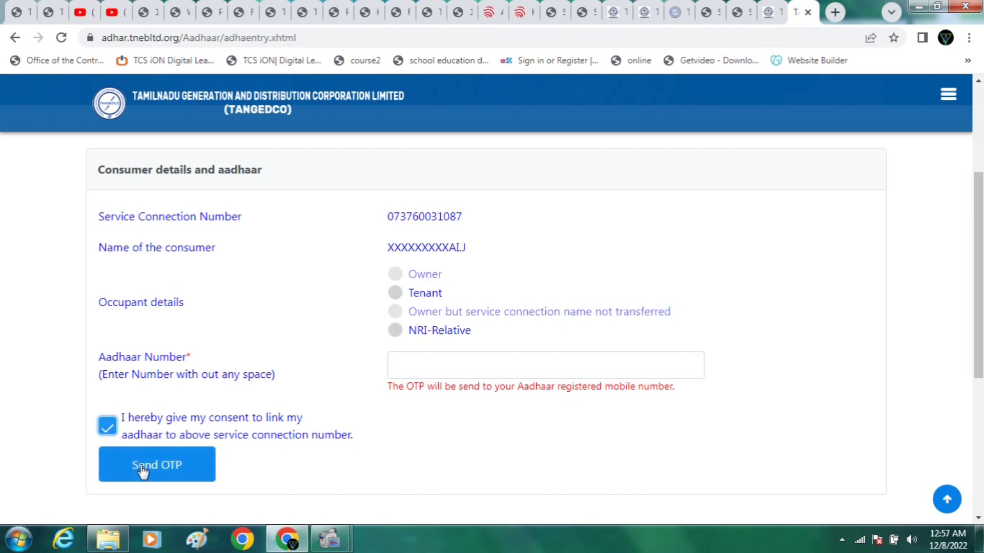
pyautogui.click(425, 364)
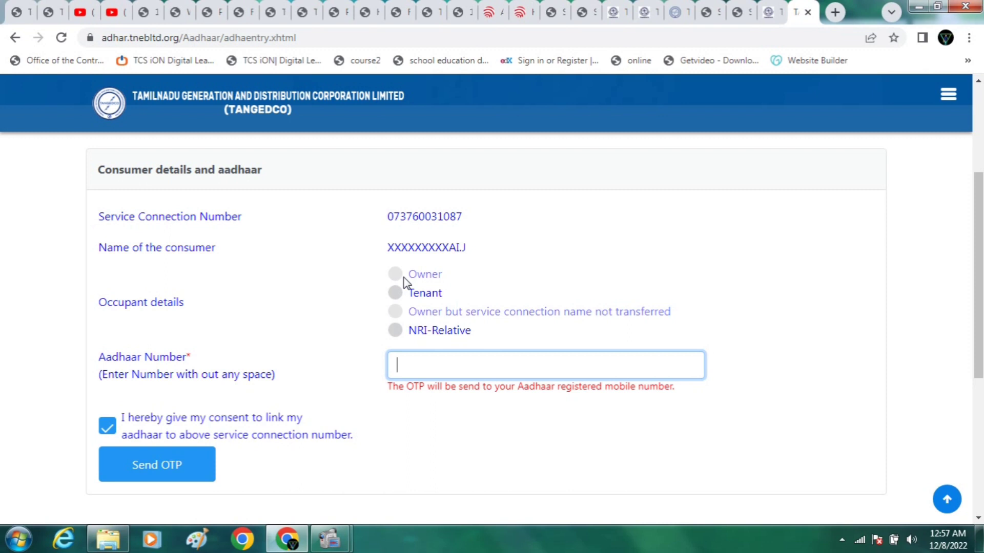
# Step: Try the Tenant and NRI-Relative options for the occupant details and return to the Aadhaar Number field
pyautogui.click(396, 293)
pyautogui.click(401, 296)
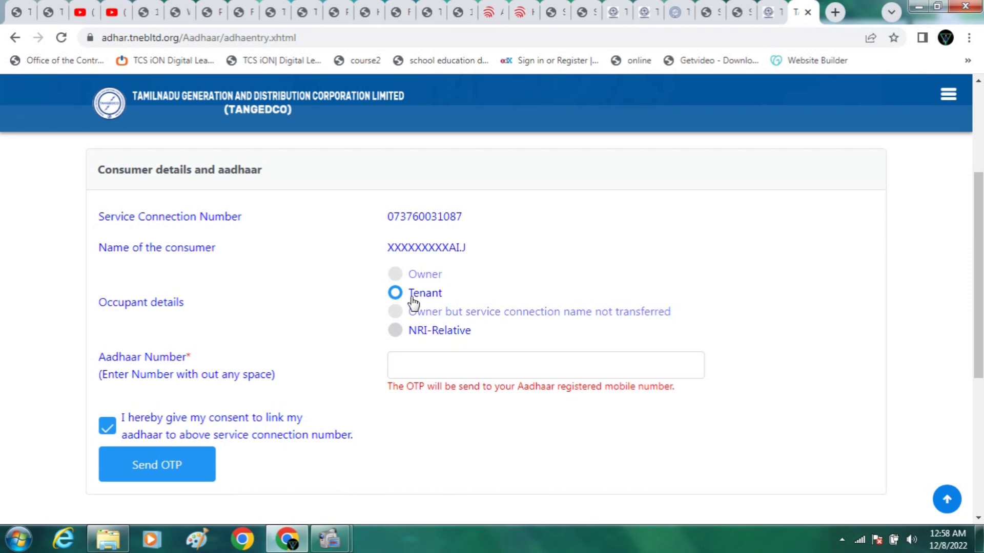
pyautogui.click(424, 332)
pyautogui.click(422, 369)
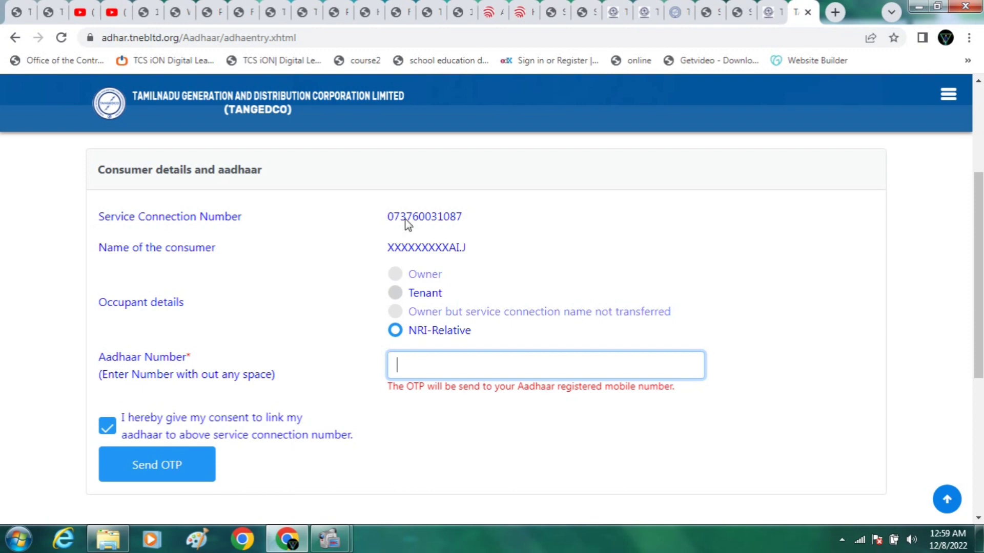
# Step: Set the occupant details to Tenant and place the cursor in the empty Aadhaar Number field
pyautogui.click(398, 274)
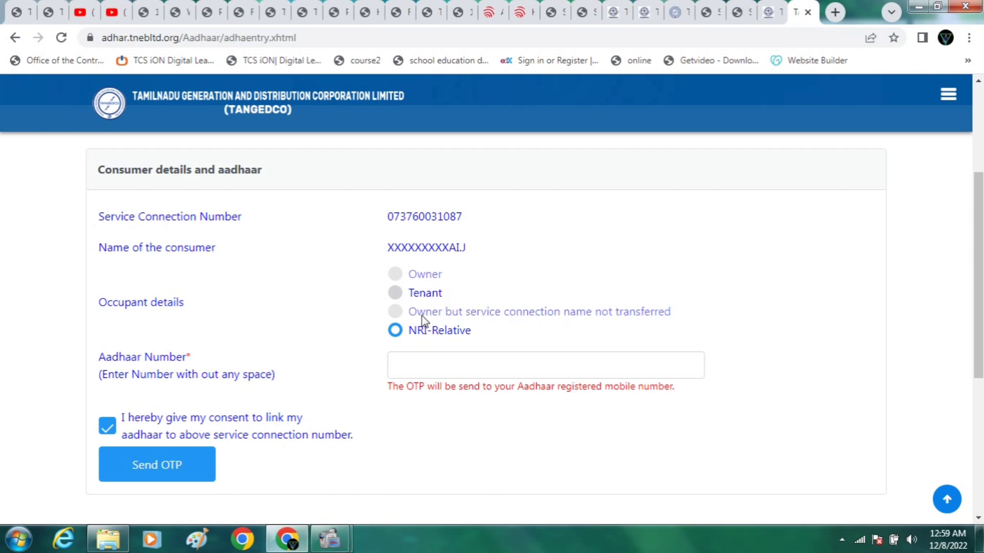
pyautogui.click(396, 293)
pyautogui.doubleClick(422, 204)
pyautogui.click(424, 206)
pyautogui.click(400, 360)
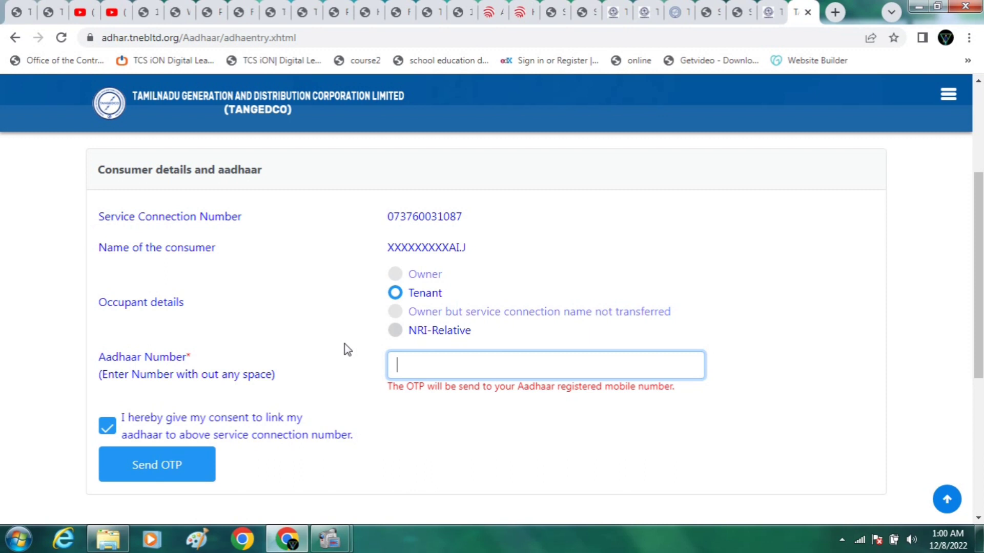
pyautogui.moveTo(335, 535)
pyautogui.click(299, 462)
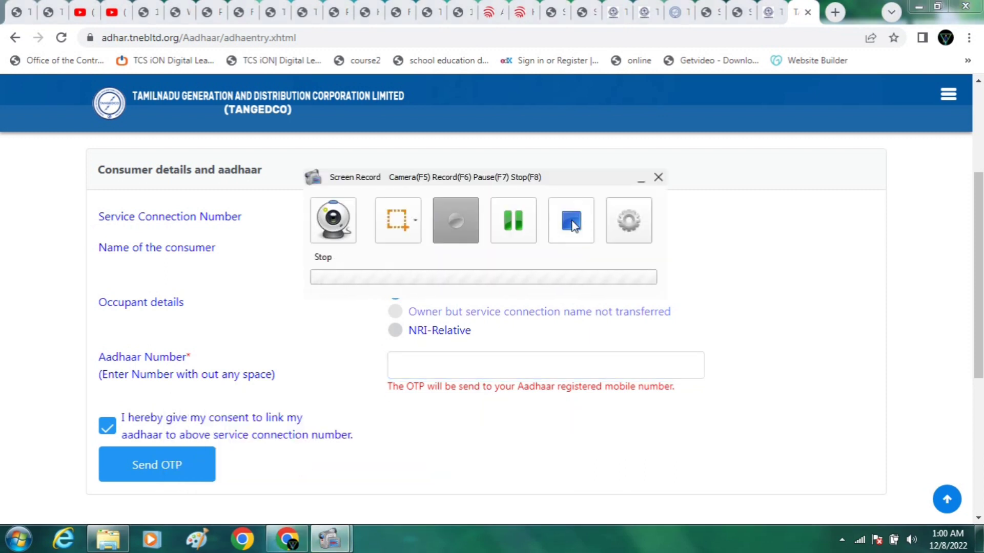